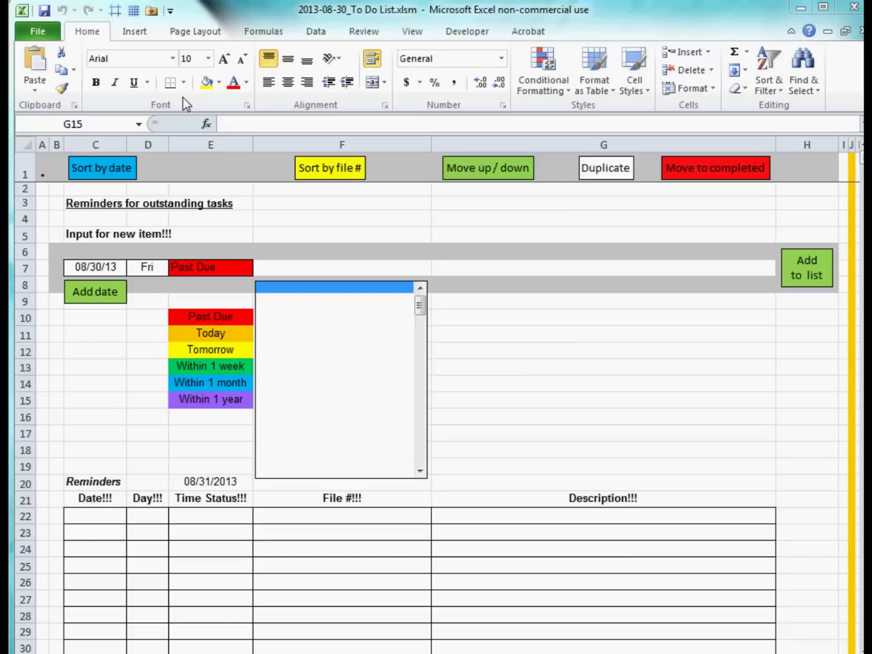
Save a copy of the workbook with the date changed, as 2013-08-31_To Do List.xlsm.
left_click(38, 33)
left_click(68, 85)
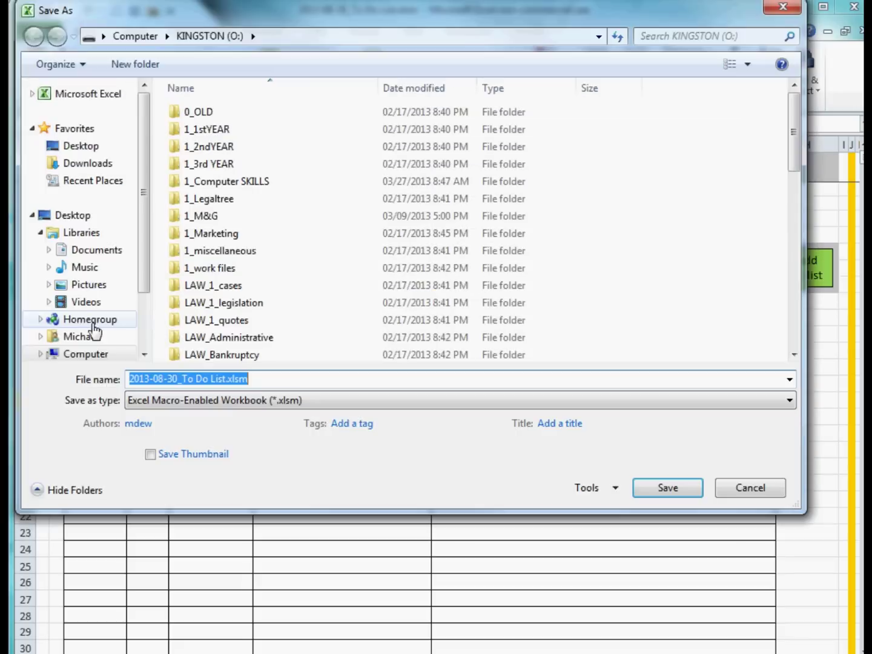
left_click(175, 379)
key("Delete")
type("1")
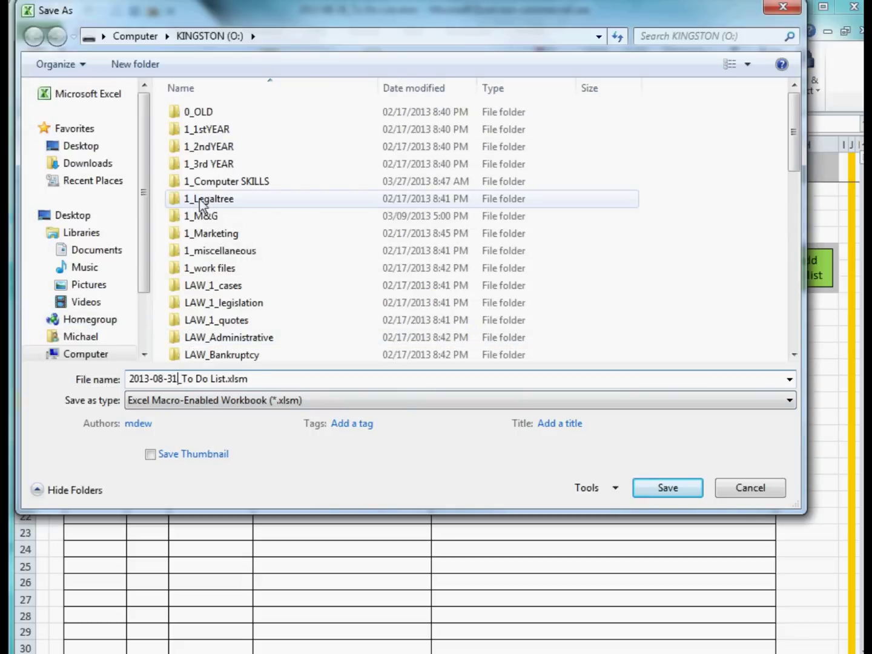
left_click(663, 487)
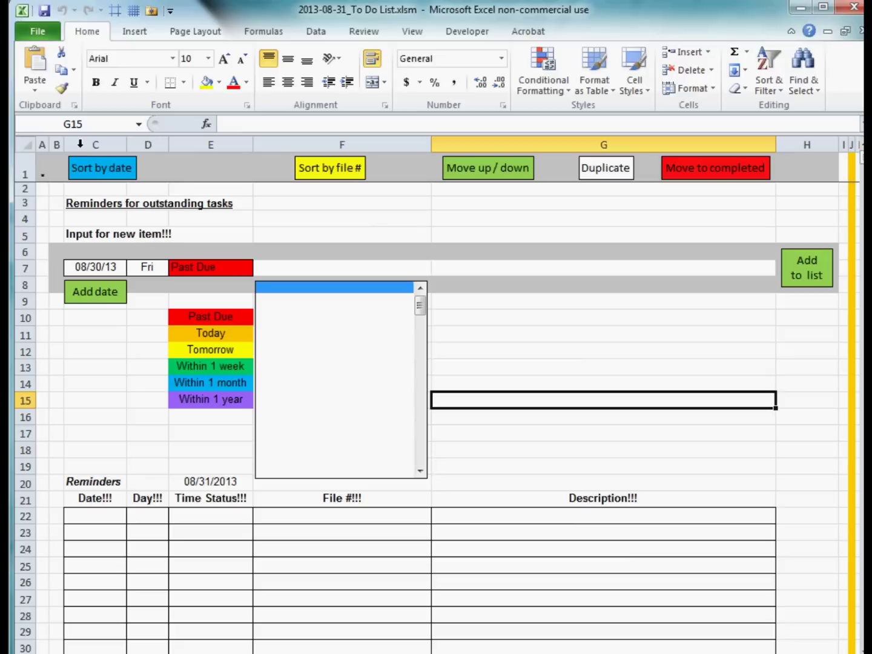
left_click(259, 532)
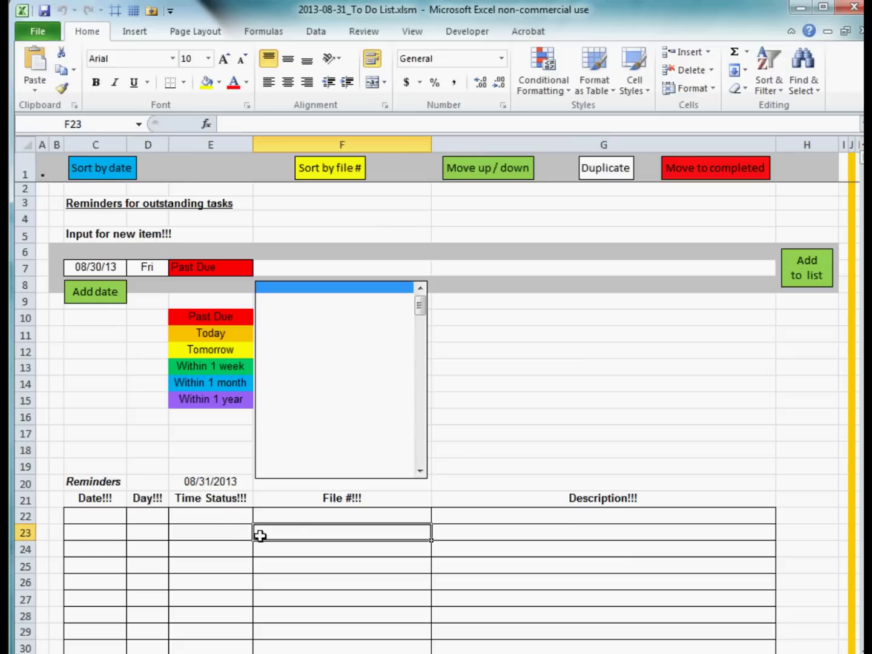
scroll(330, 531, "down", 5)
scroll(326, 504, "down", 2)
scroll(321, 494, "up", 3)
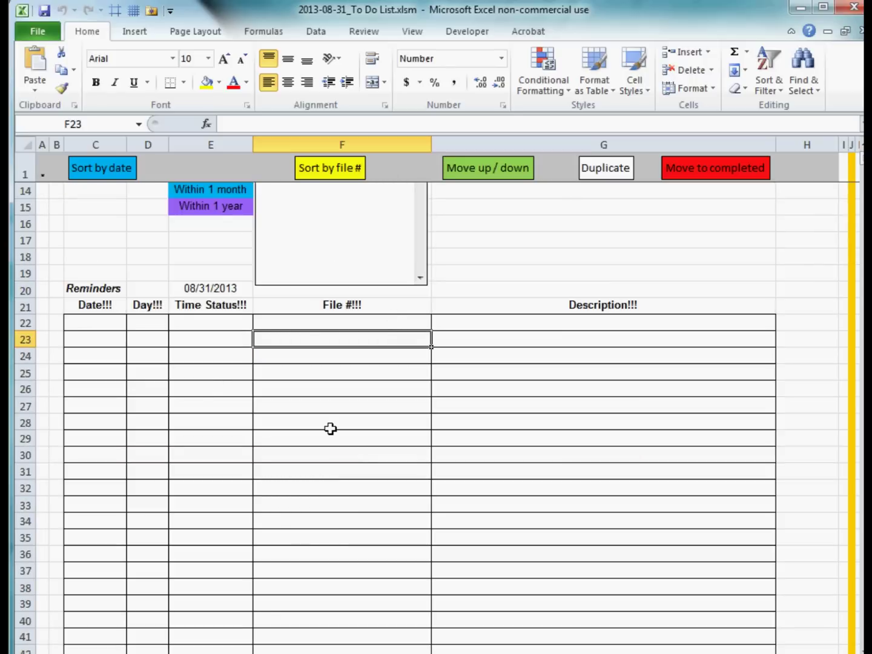
scroll(330, 429, "up", 4)
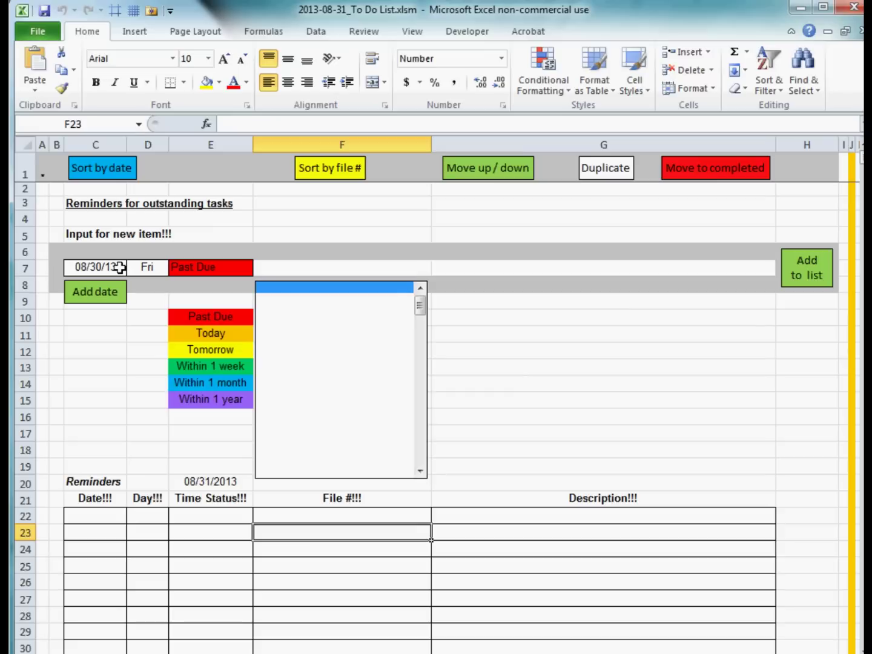
Set the new item's reminder date 5 days ahead.
left_click(101, 297)
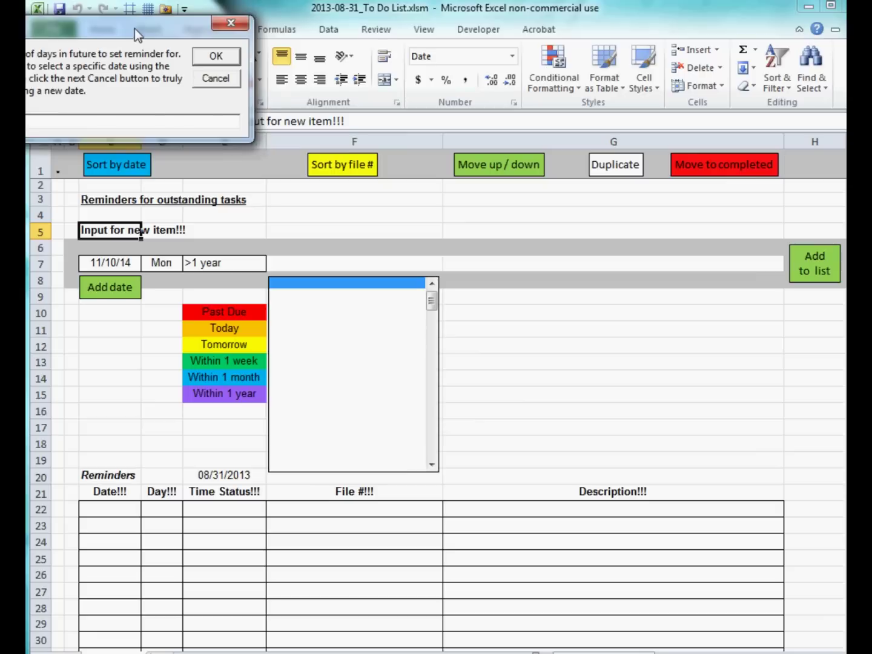
left_click_drag(133, 29, 336, 72)
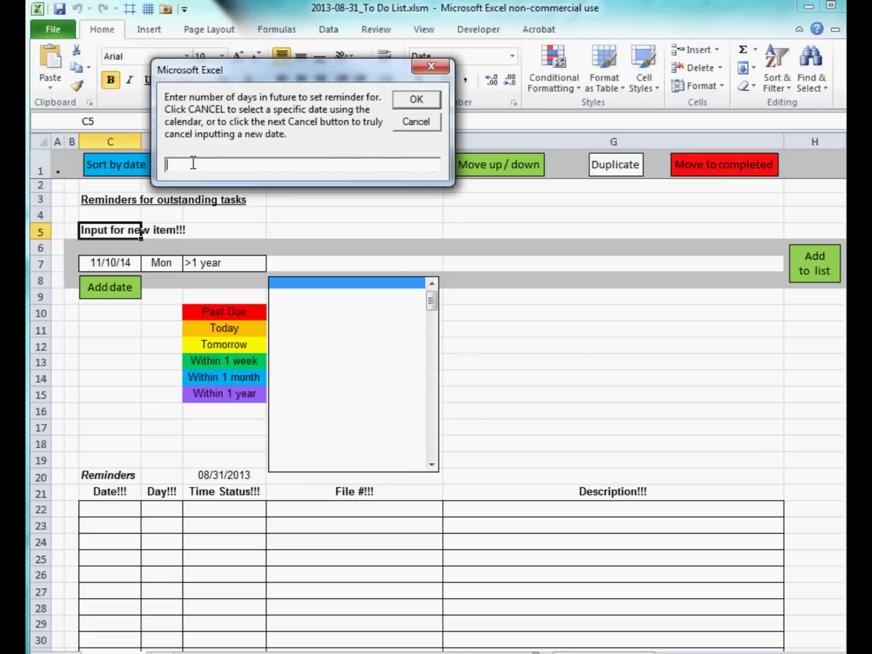
type("5")
left_click(417, 101)
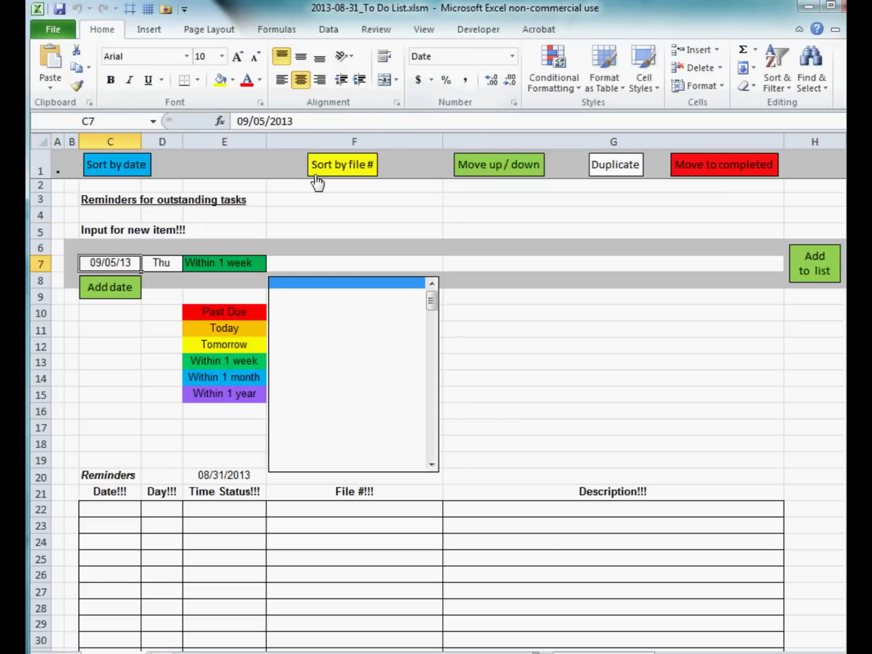
Change the reminder date to November 12, 2015 using Go to date.
left_click(121, 294)
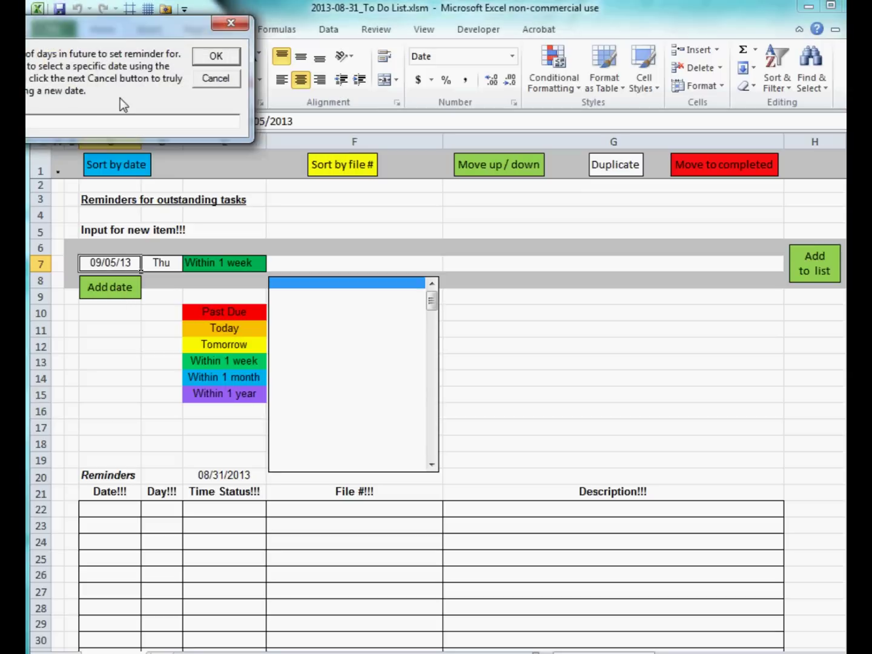
left_click_drag(120, 30, 297, 78)
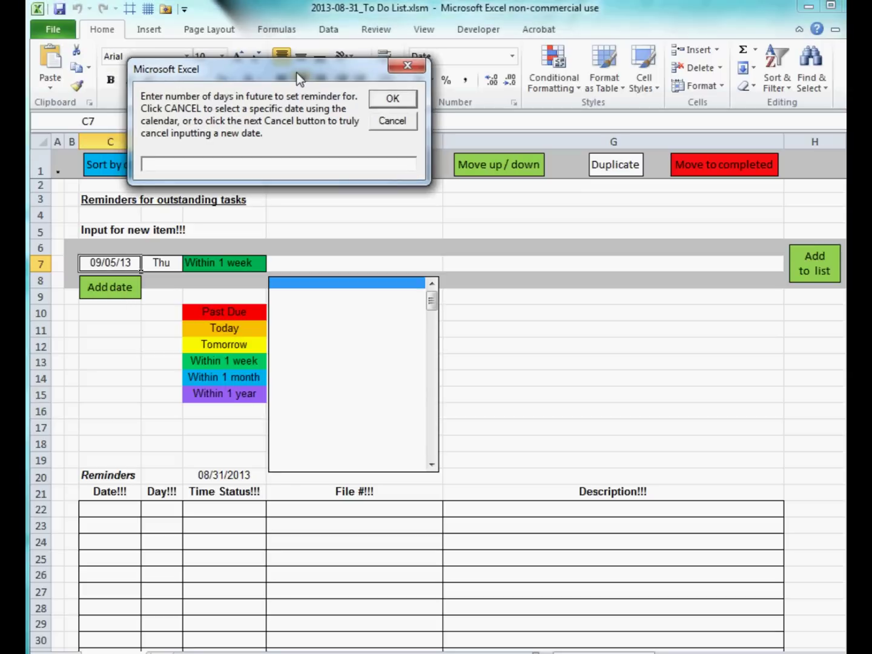
left_click(391, 122)
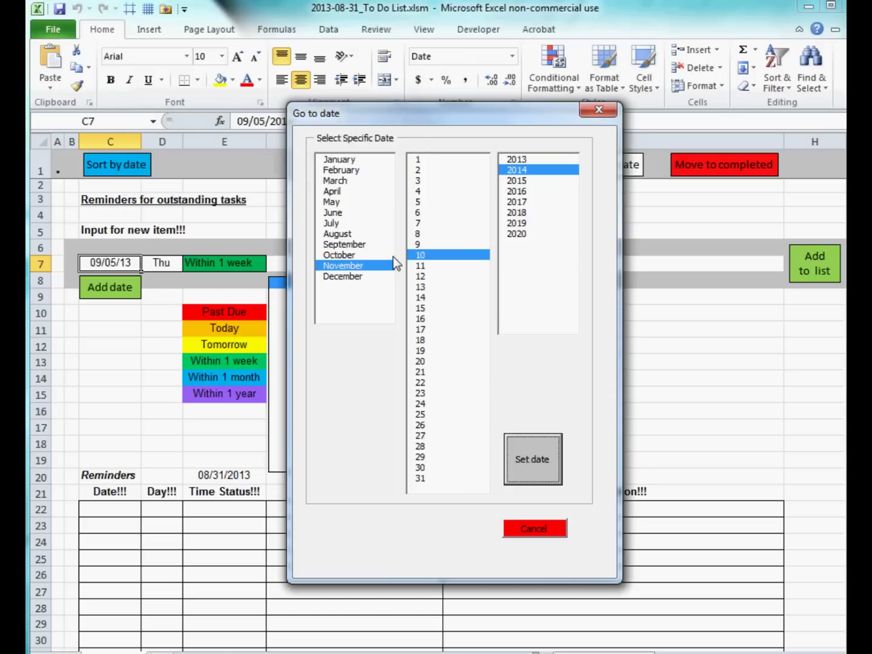
left_click(427, 276)
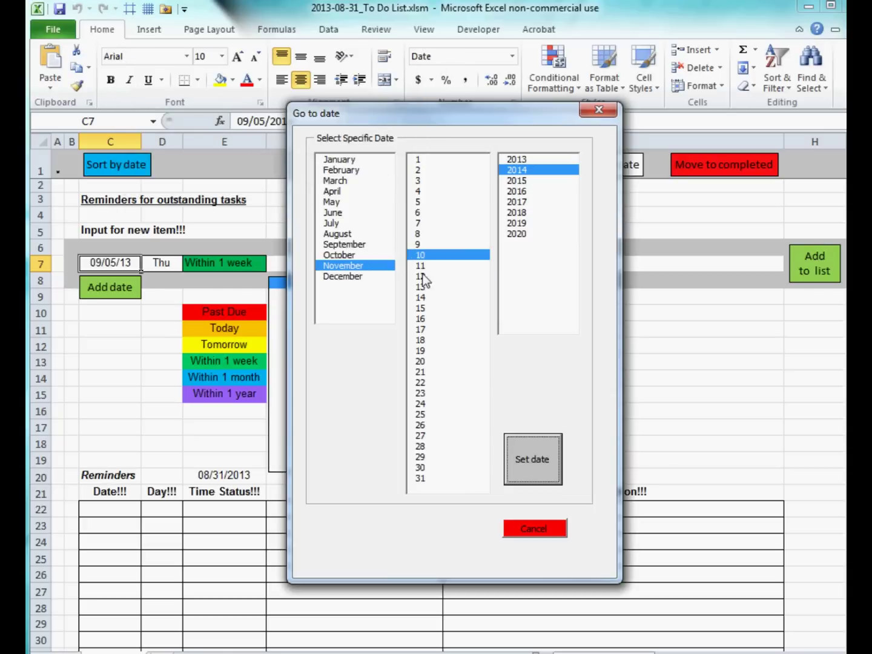
left_click(526, 180)
left_click(534, 460)
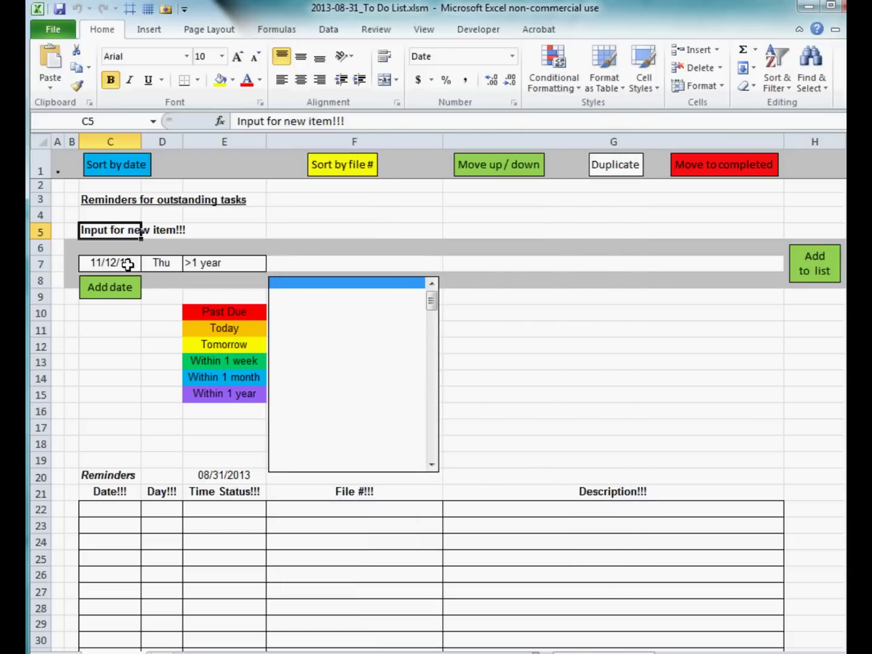
Enter file 'Smith v. Jones' with description 'File notice of civil claim' and add it to the list.
left_click(338, 262)
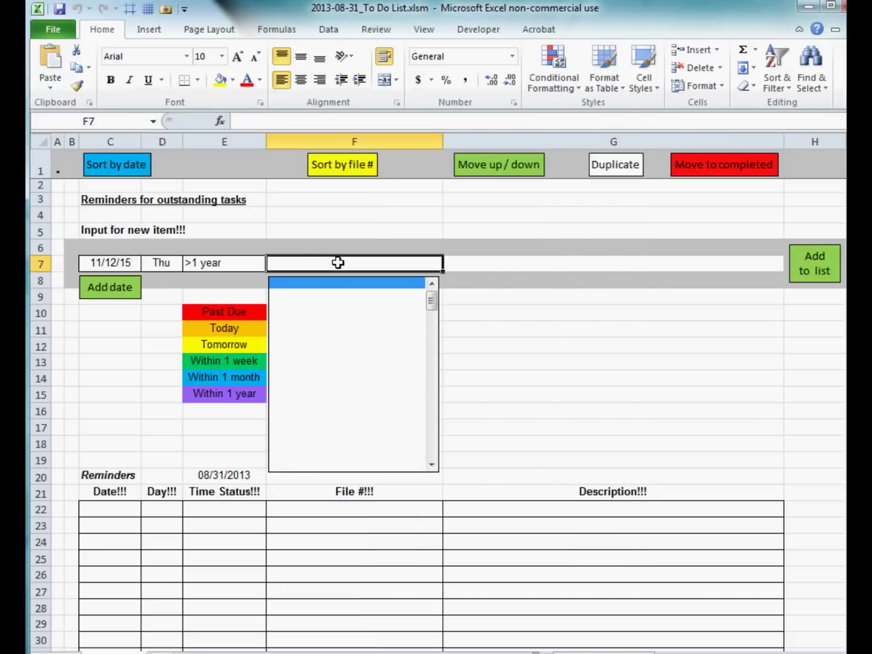
type("Smith v")
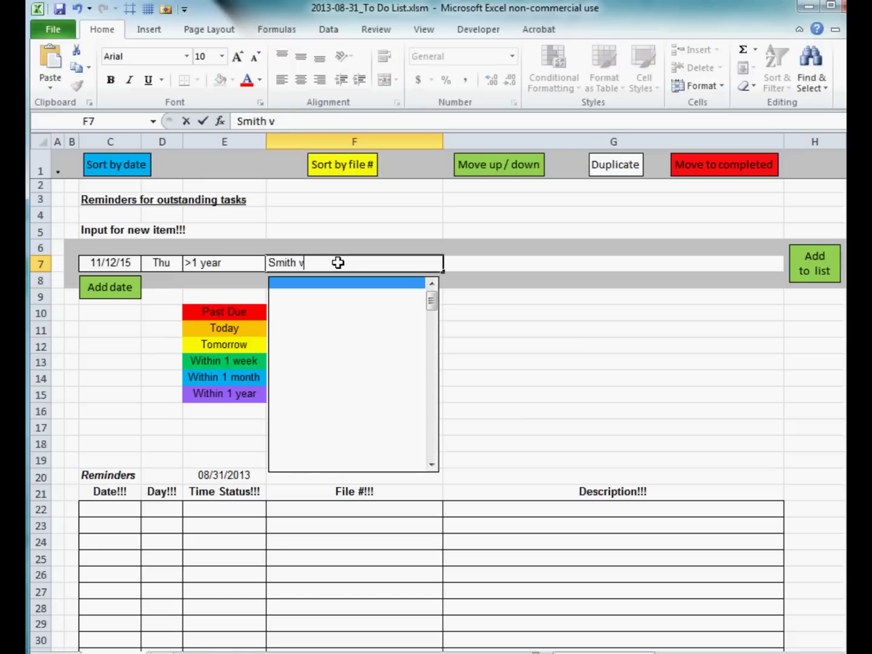
type(". Joves")
key("BackSpace")
key("BackSpace")
key("BackSpace")
type("nes")
left_click(517, 260)
type("File ")
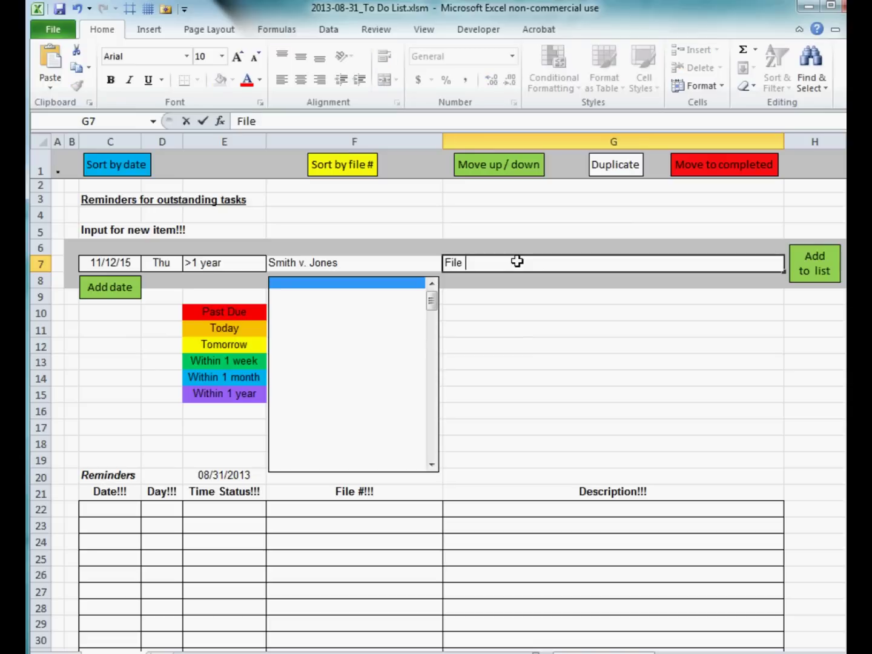
type("notice of ciivil claim")
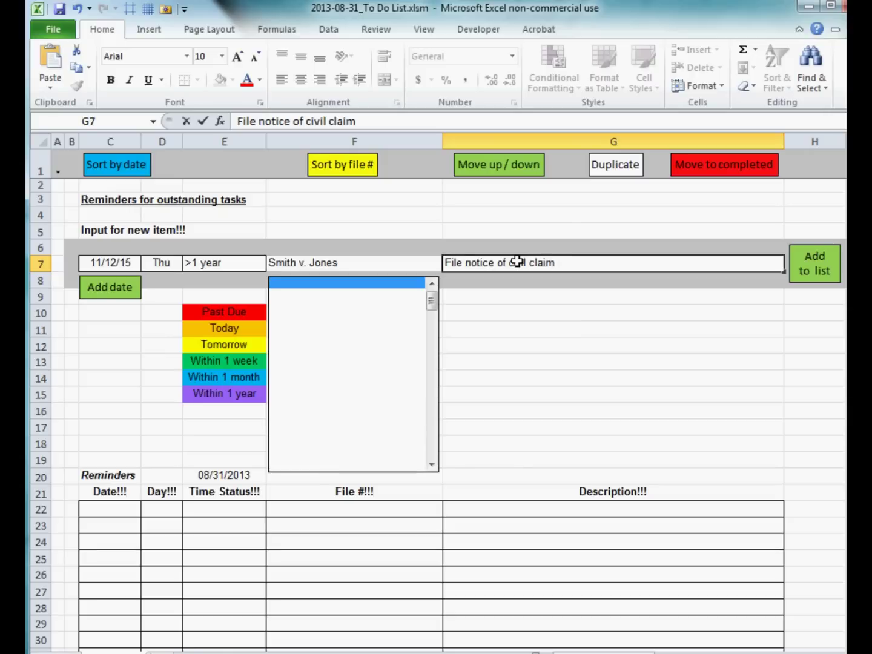
left_click(810, 263)
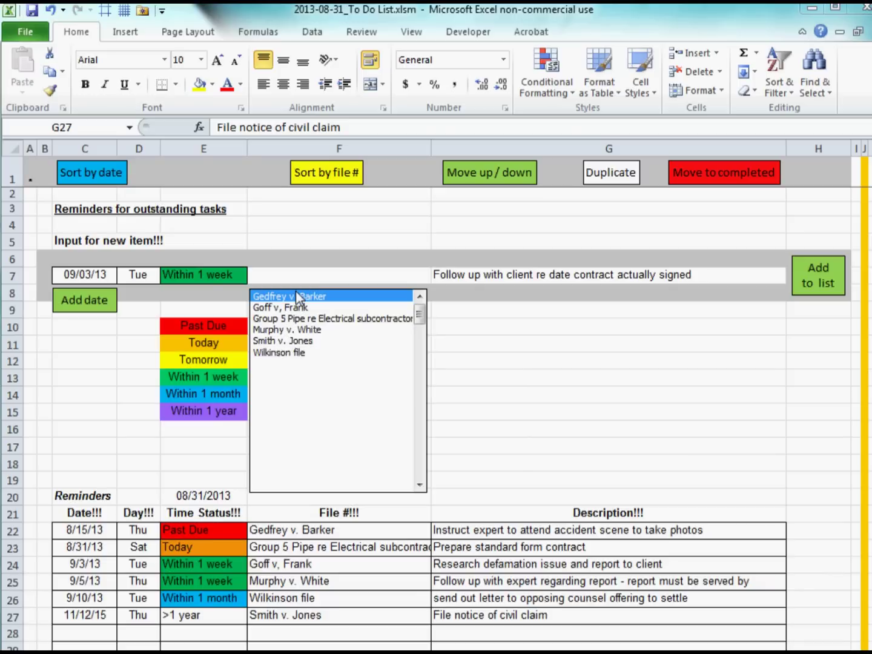
Pick Wilkinson file and add its 9/3/13 signed-contract follow-up to the reminders list.
left_click(275, 354)
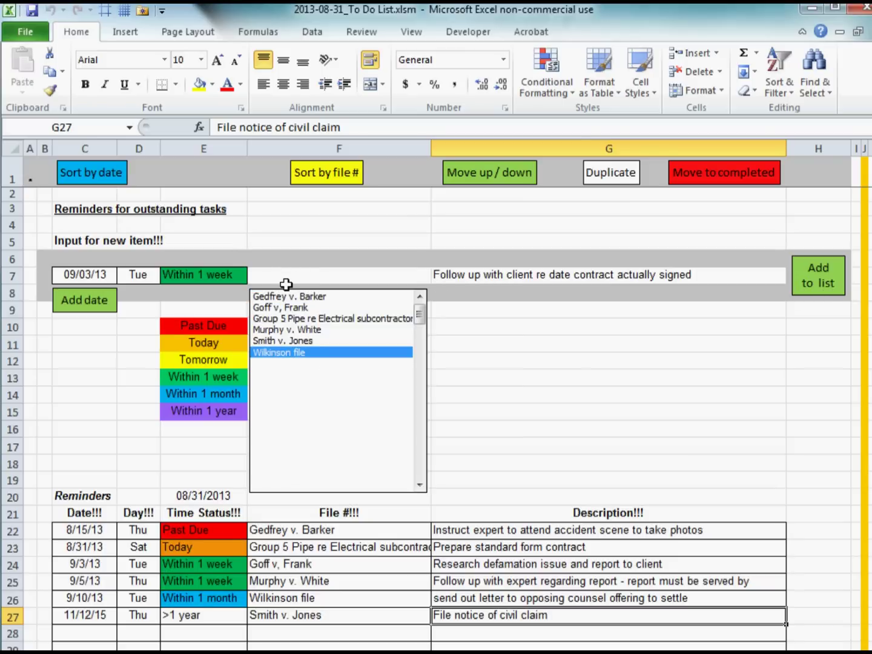
left_click(818, 284)
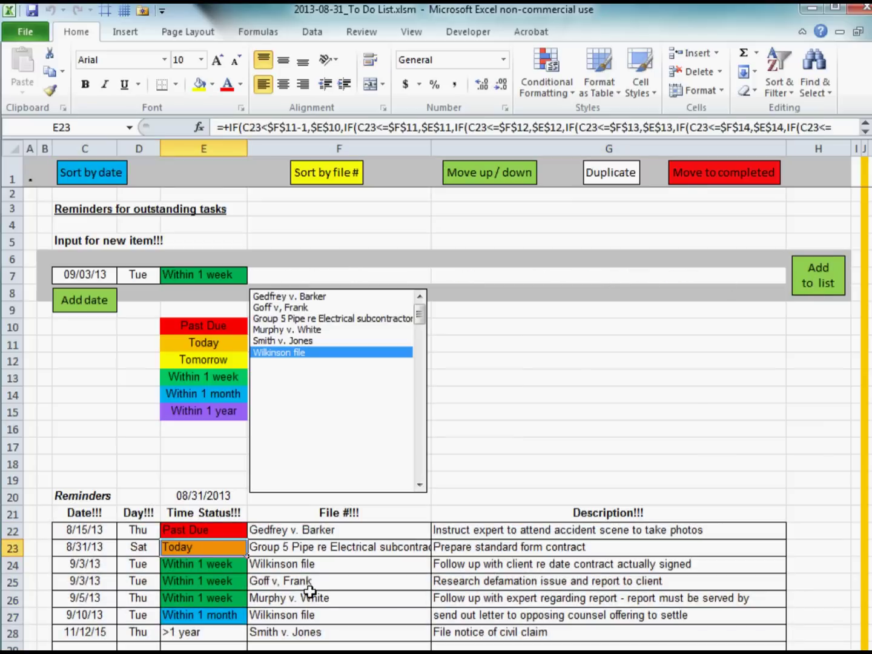
left_click(288, 568)
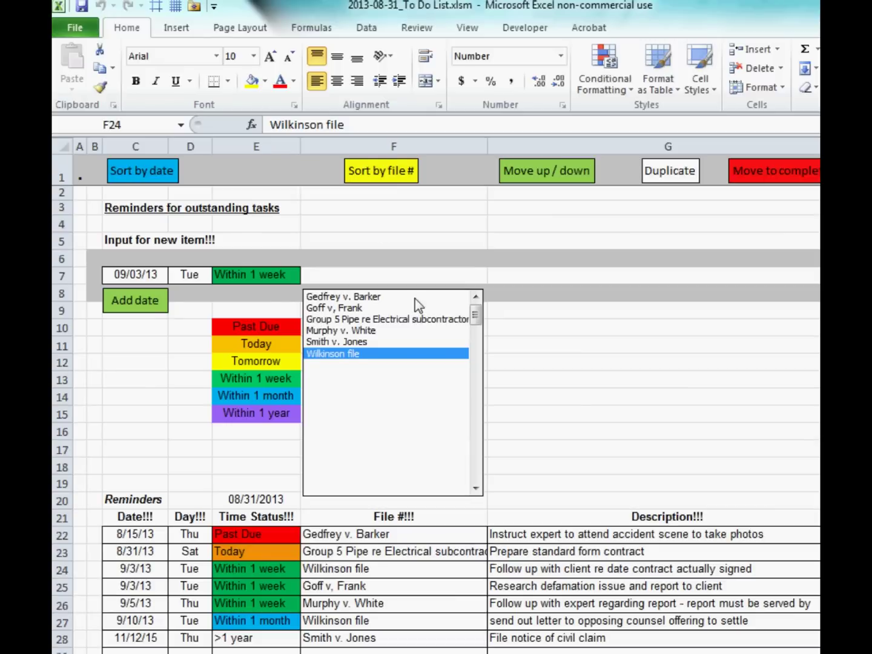
Reschedule the Gedfrey v. Barker reminder 7 days ahead to 9/7/13.
left_click(354, 568)
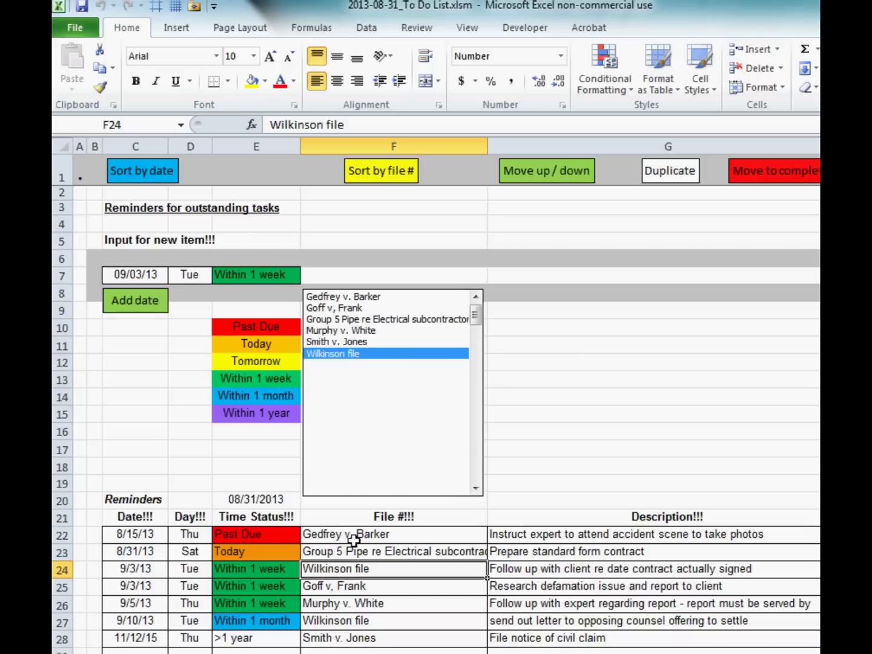
left_click(360, 533)
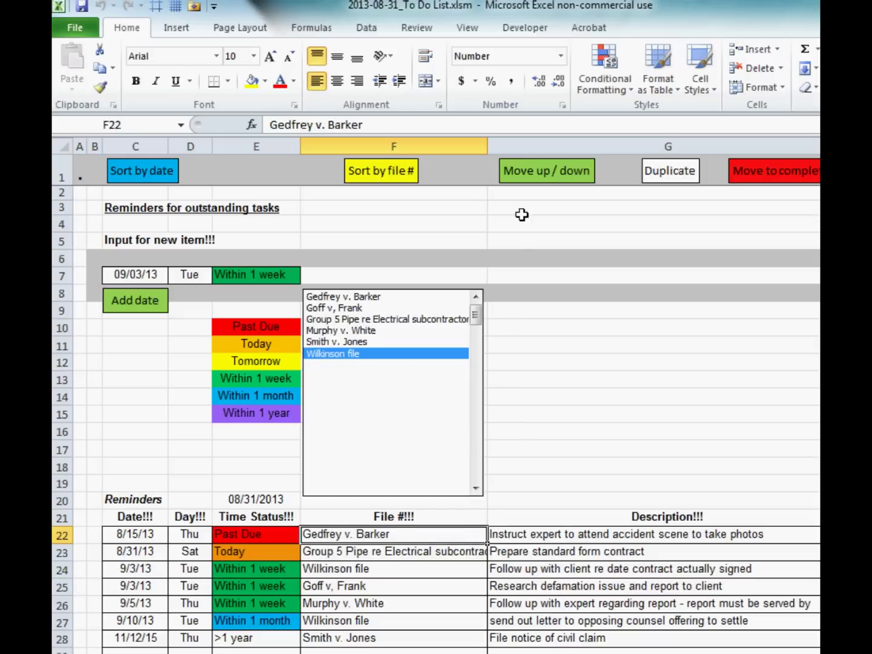
left_click(541, 180)
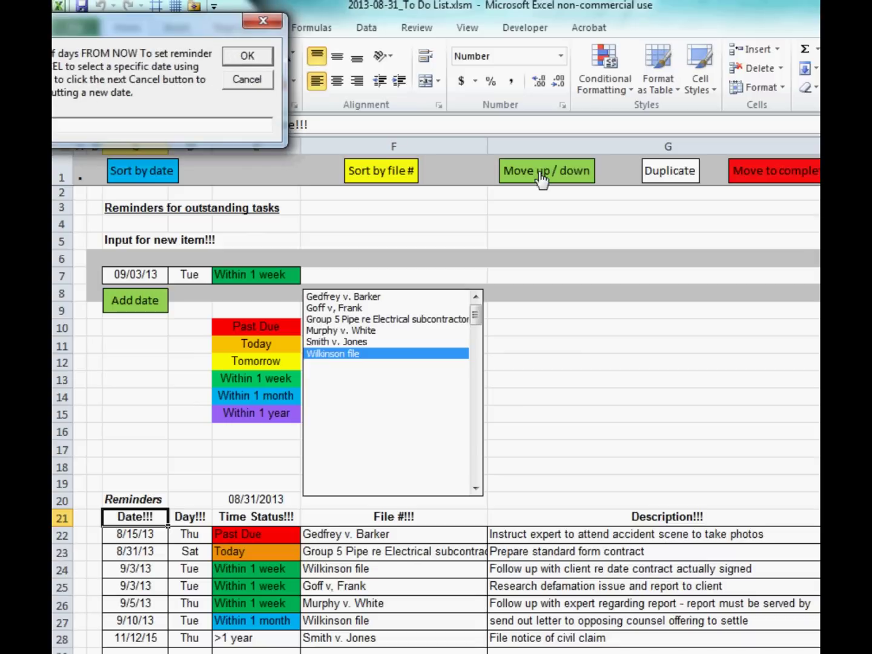
left_click_drag(184, 37, 444, 208)
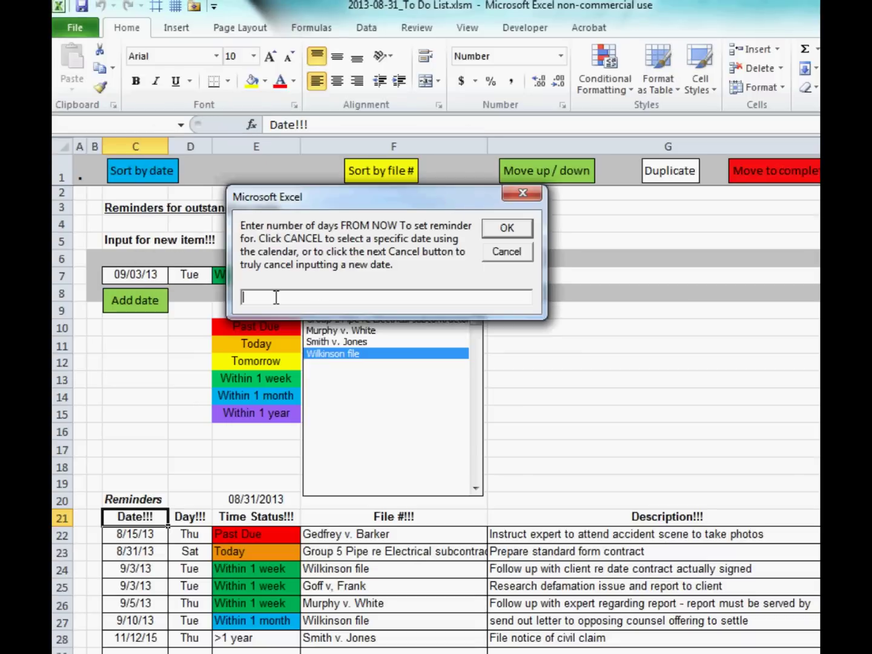
type("7")
key("Return")
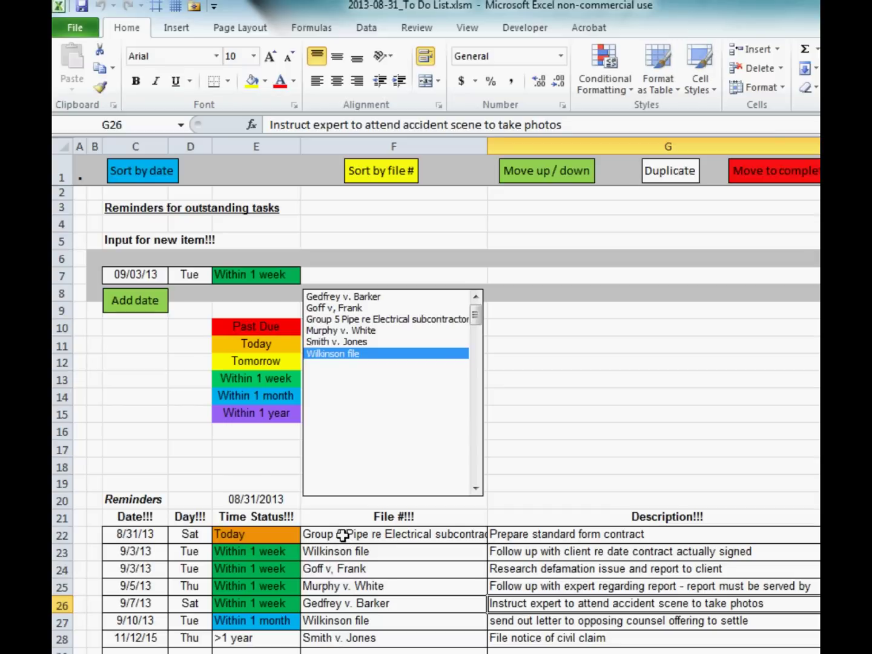
left_click(342, 604)
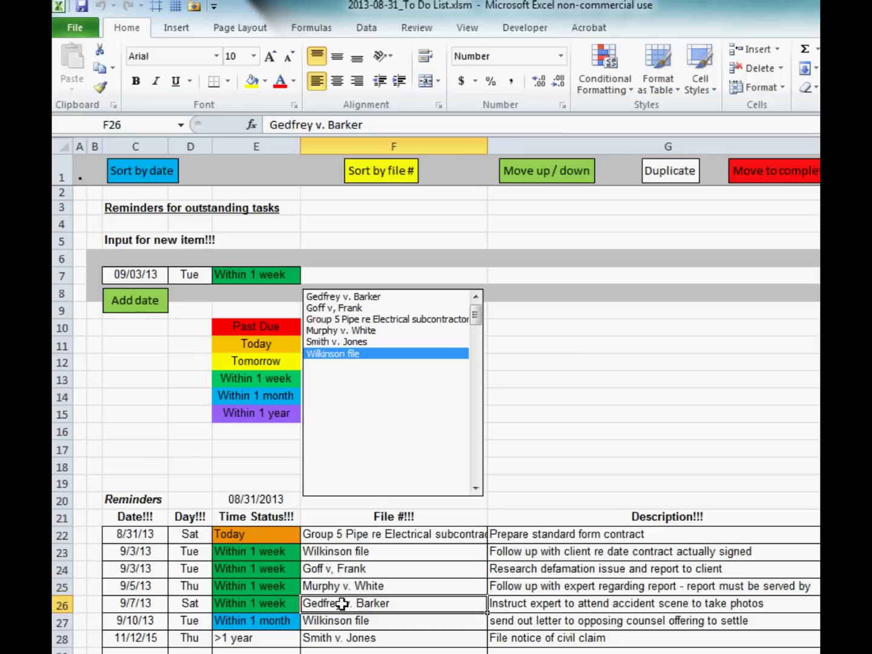
Move the Gedfrey v. Barker and Murphy v. White reminders to 8/30/13, now Past Due.
left_click(554, 182)
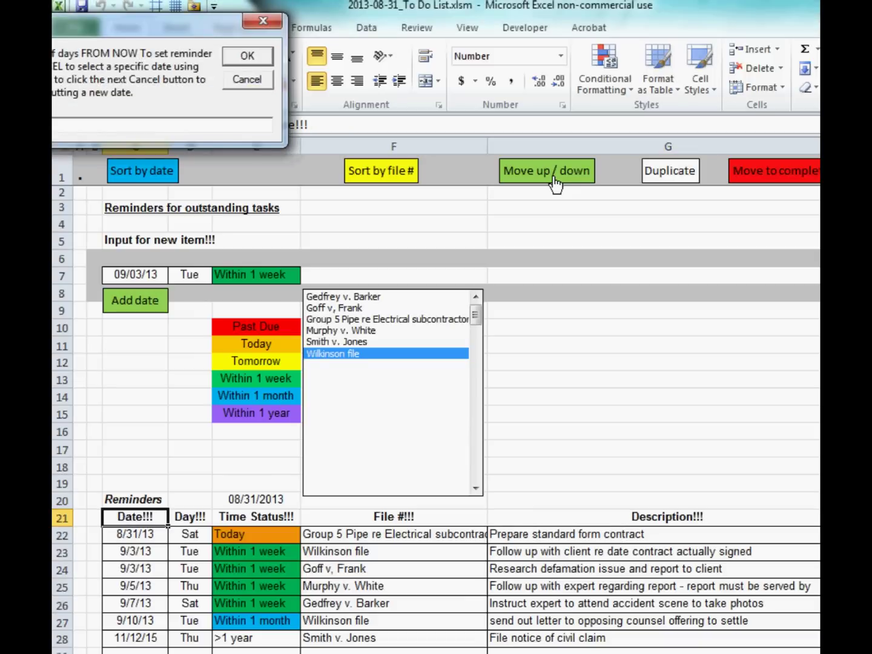
key("Return")
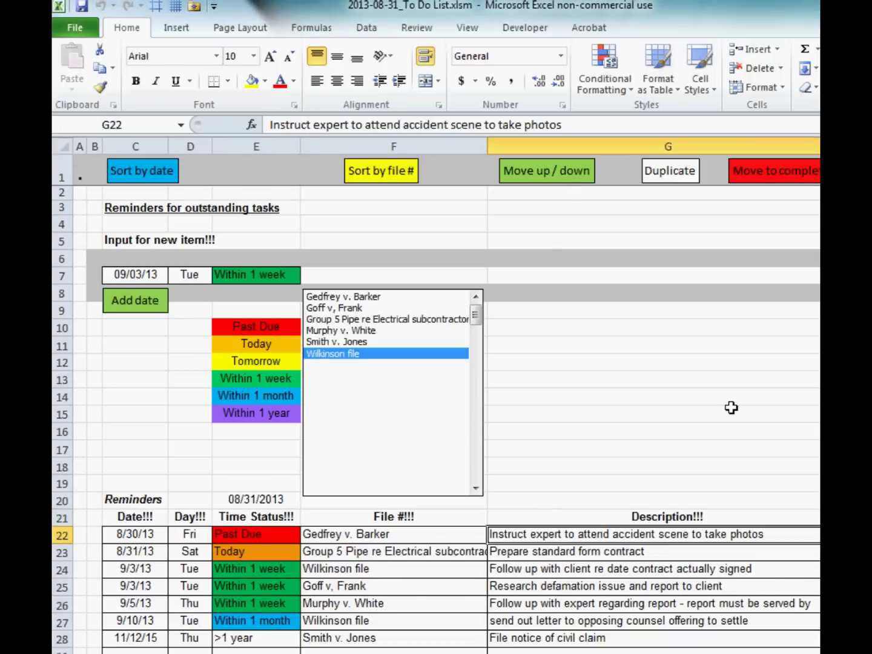
left_click(349, 601)
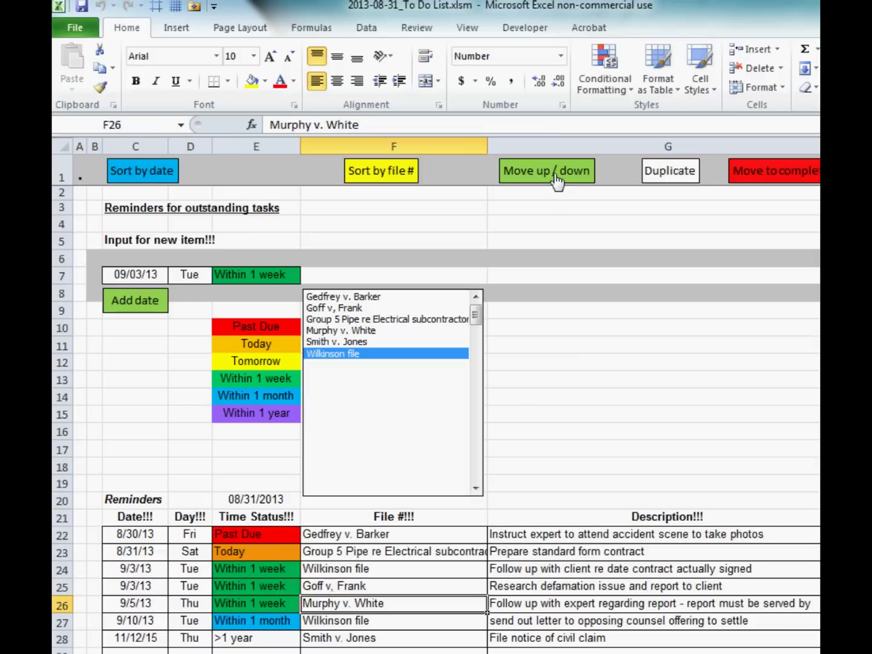
left_click(556, 182)
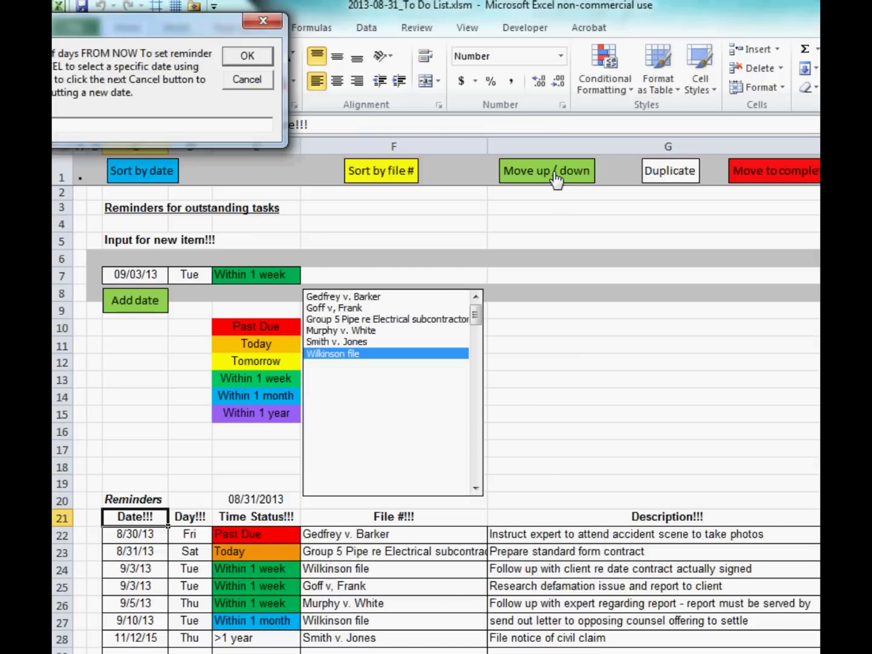
key("Return")
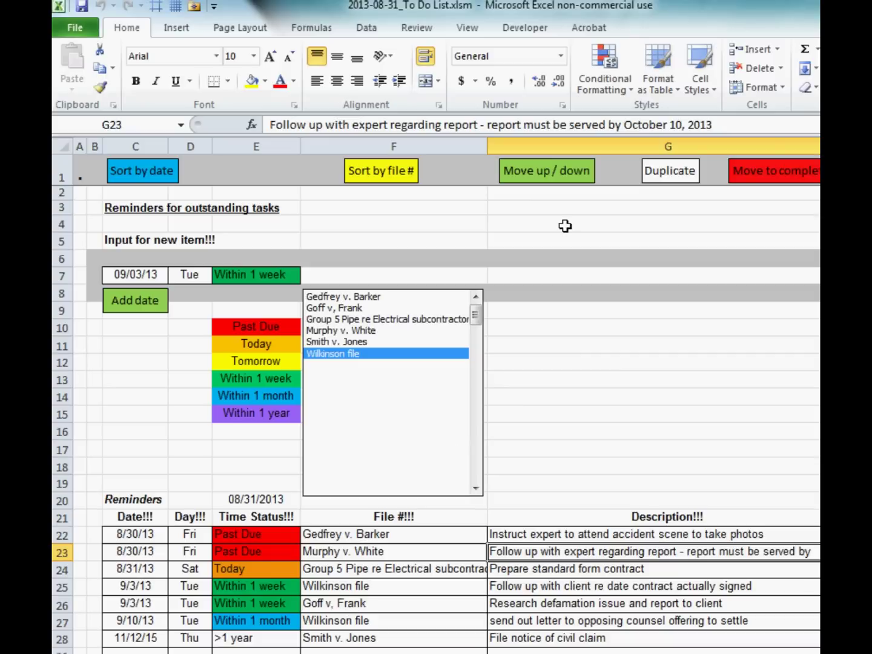
Add a 9/30/13 Wilkinson file client follow-up reminder, marked Within 1 month.
left_click(544, 177)
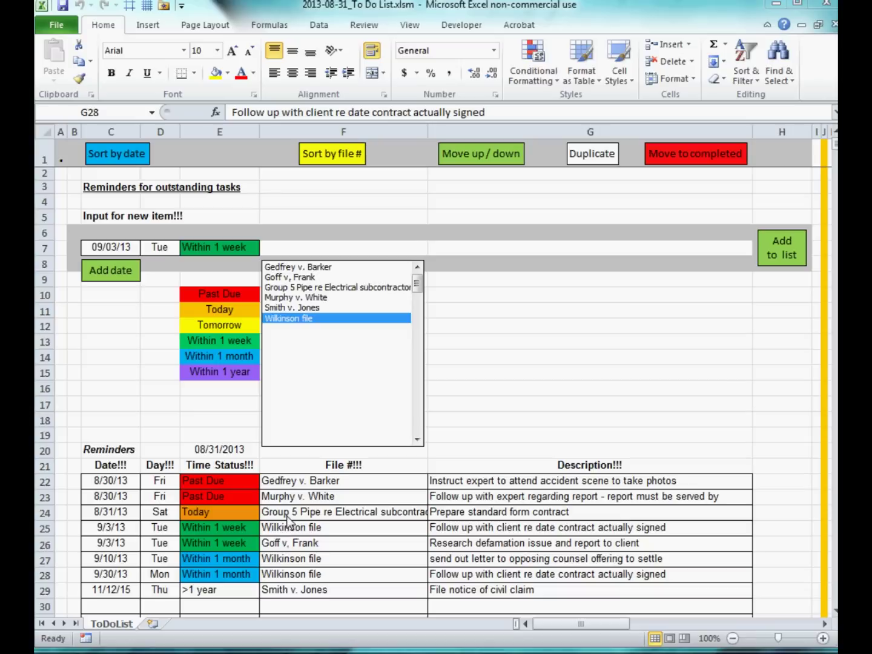
scroll(345, 527, "down", 3)
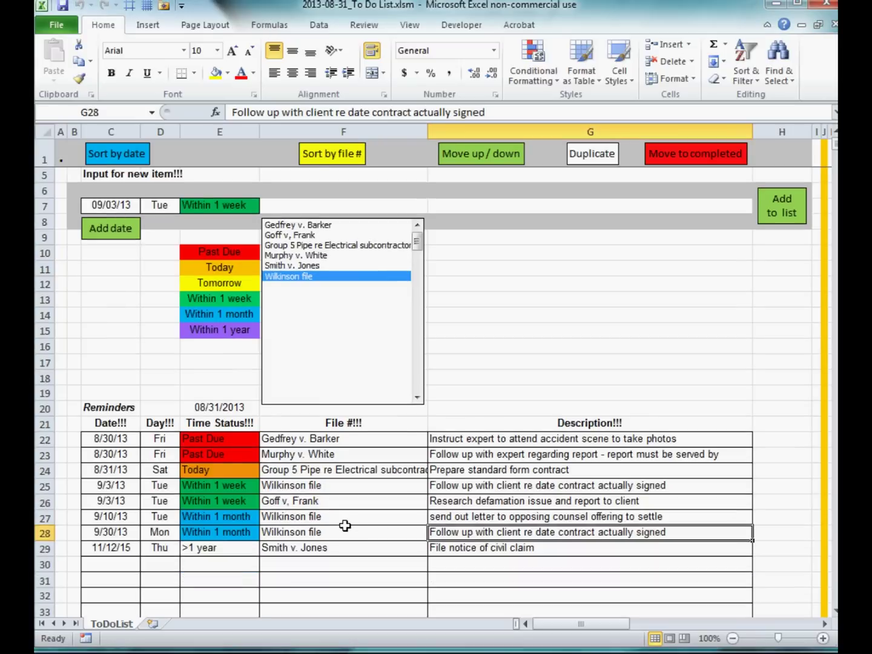
scroll(346, 527, "up", 3)
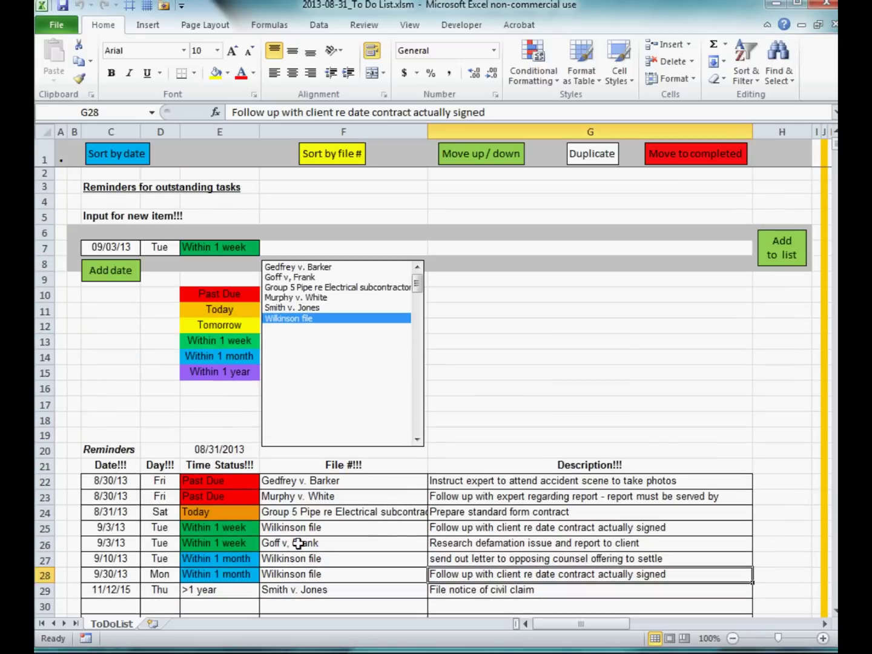
left_click(304, 498)
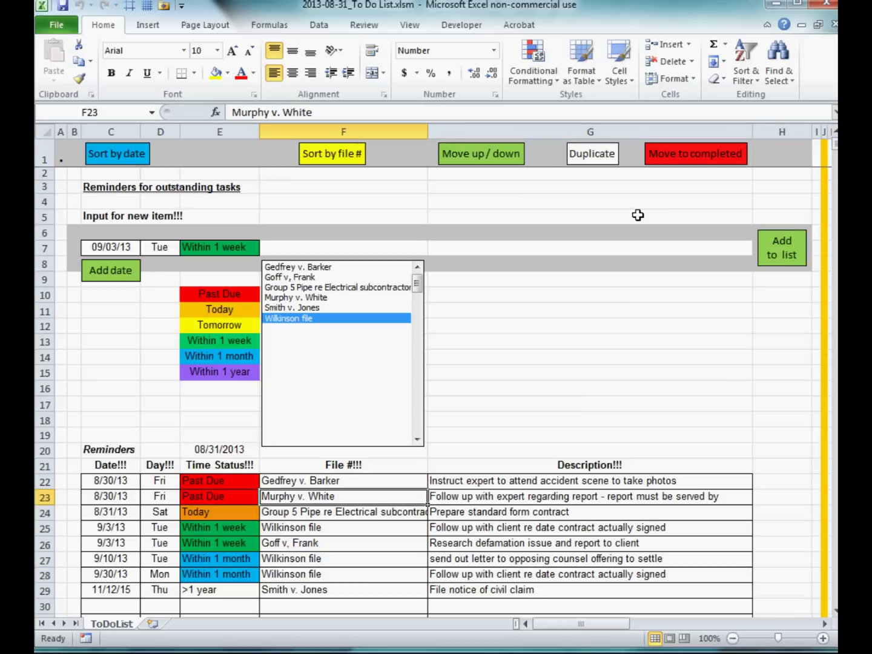
Log Murphy v. White as completed on 08/31/2013, then scroll right to the active files list.
left_click(700, 159)
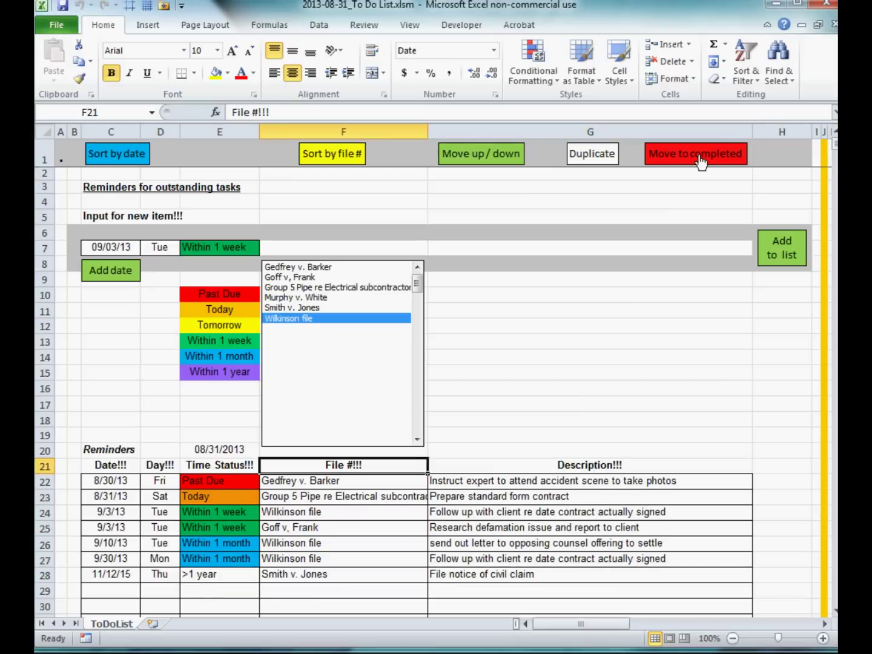
left_click_drag(578, 625, 622, 630)
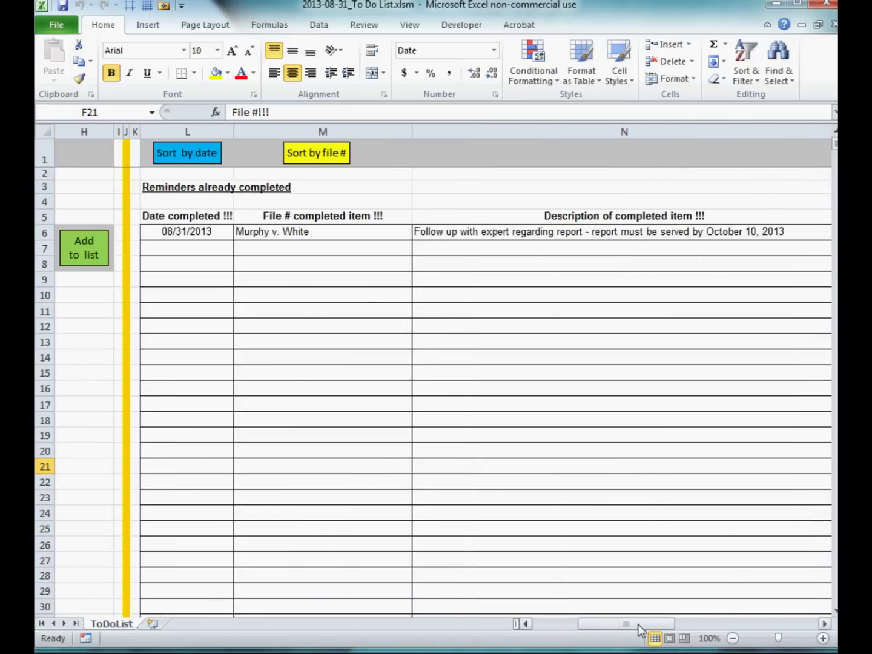
left_click_drag(625, 624, 626, 619)
left_click_drag(632, 625, 679, 609)
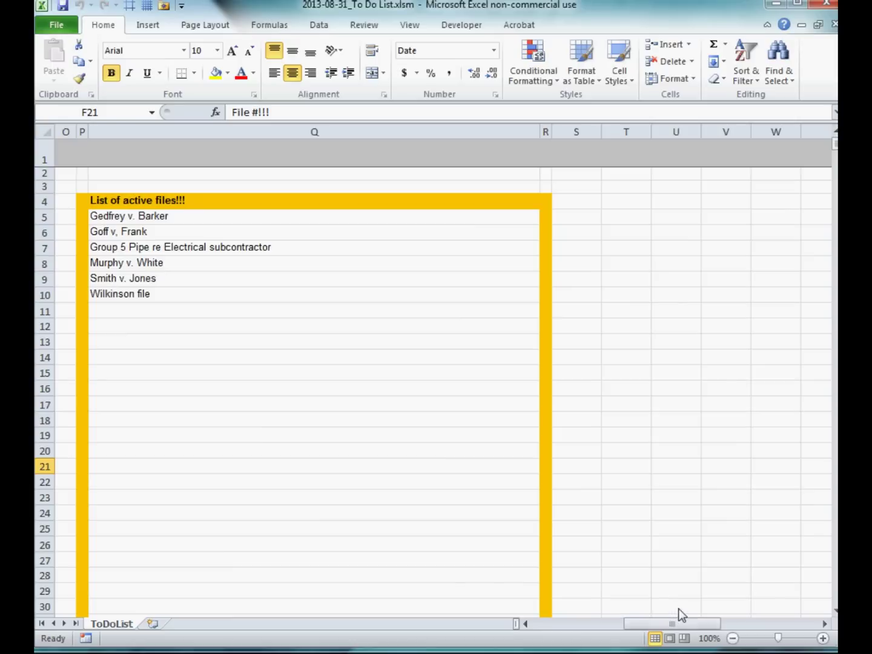
Add 'Greg v. Brian' below Wilkinson file in the active files list.
left_click(151, 308)
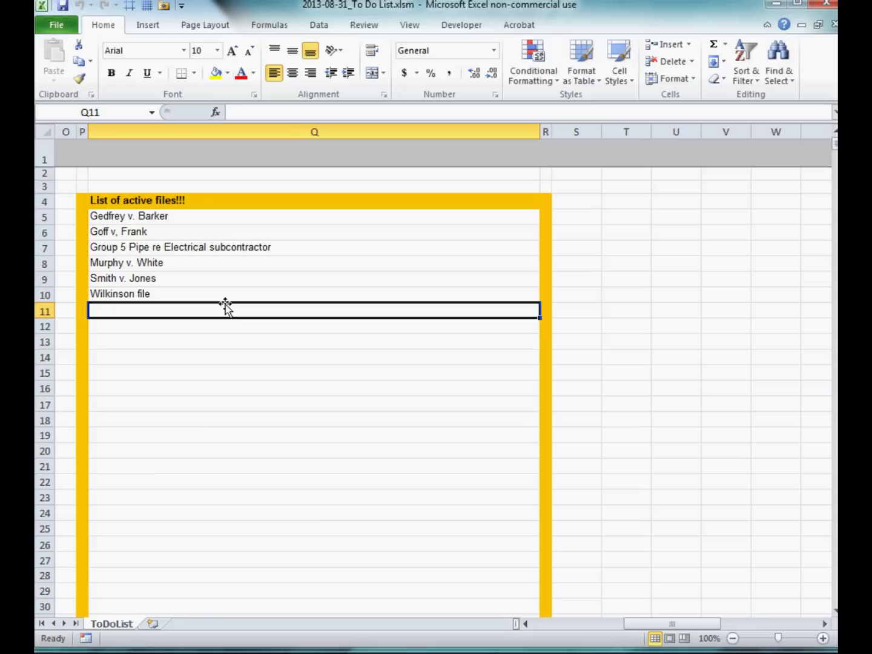
type("Greg v. Brian")
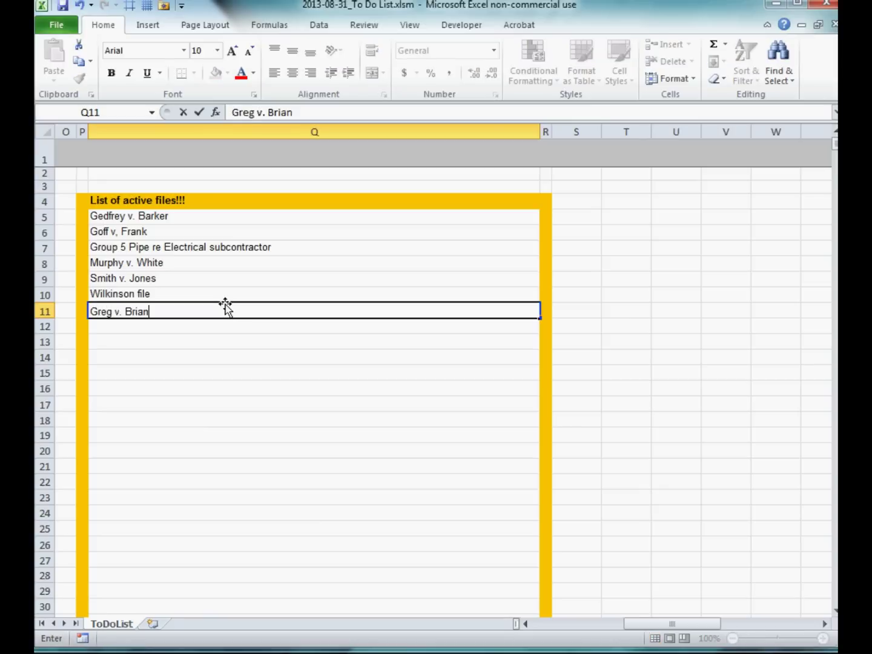
key("Return")
key("Left")
key("Left")
key("Left")
key("Left")
key("Left")
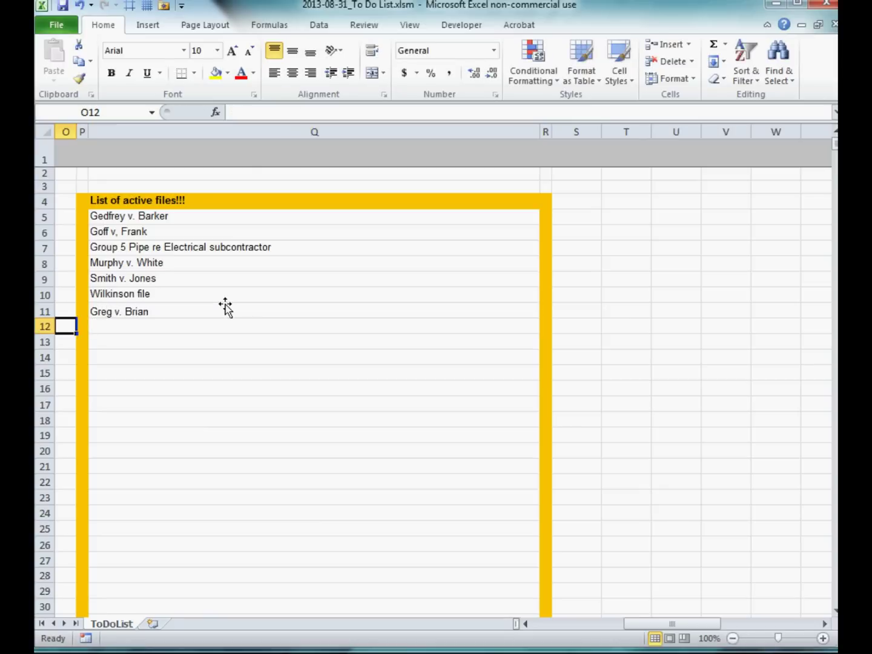
key("Left")
key("Left")
key("Left")
key("Left")
key("Left")
key("Left")
key("Left")
key("Left")
key("Left")
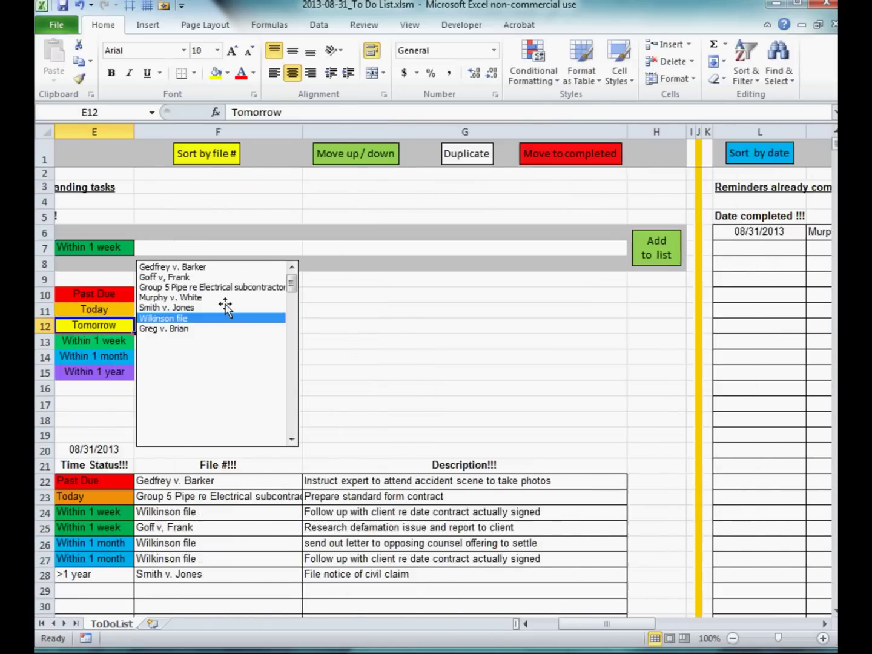
Pick Greg v. Brian as the new reminder's file and select its description cell.
key("Left")
key("Left")
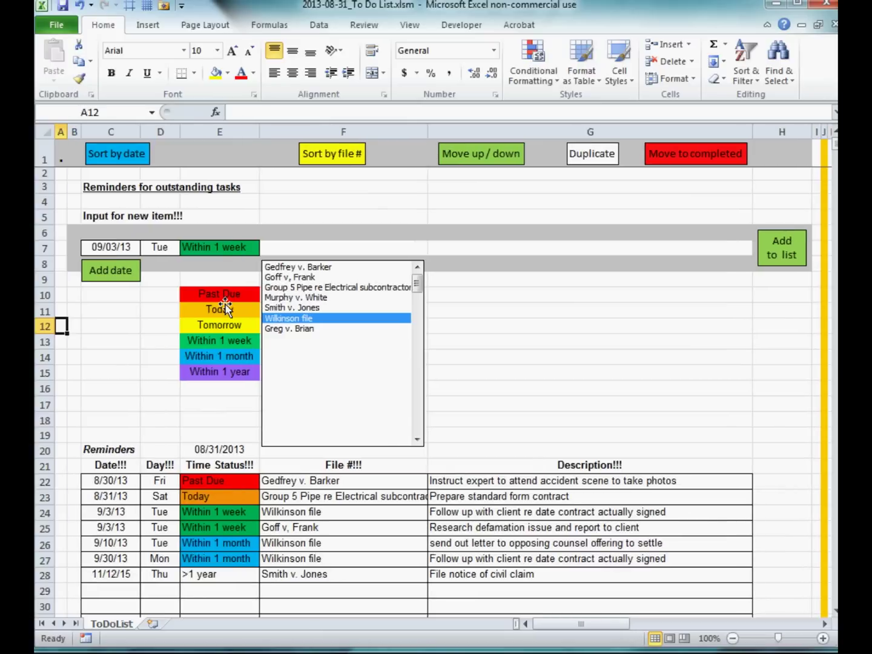
left_click(284, 332)
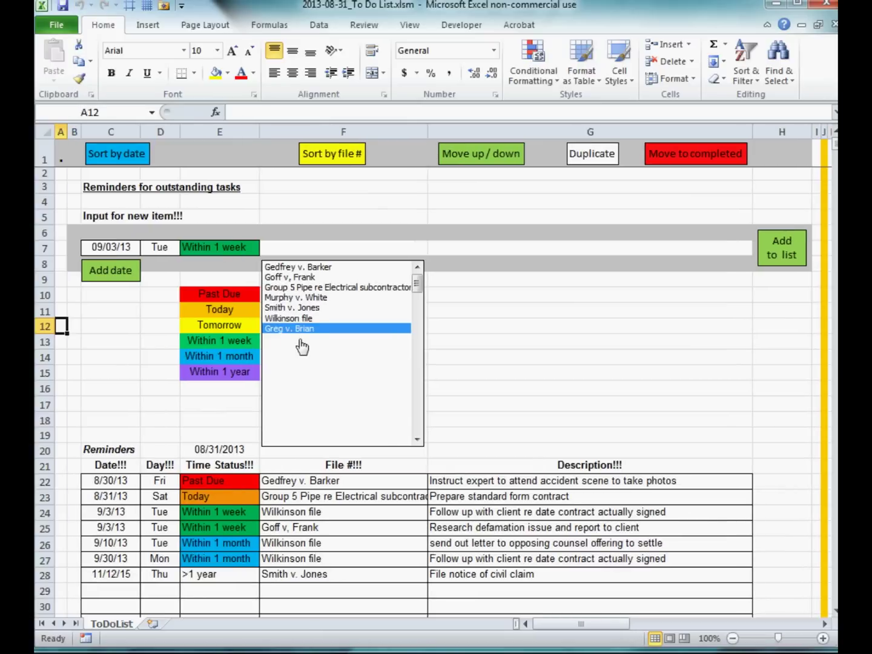
left_click(302, 247)
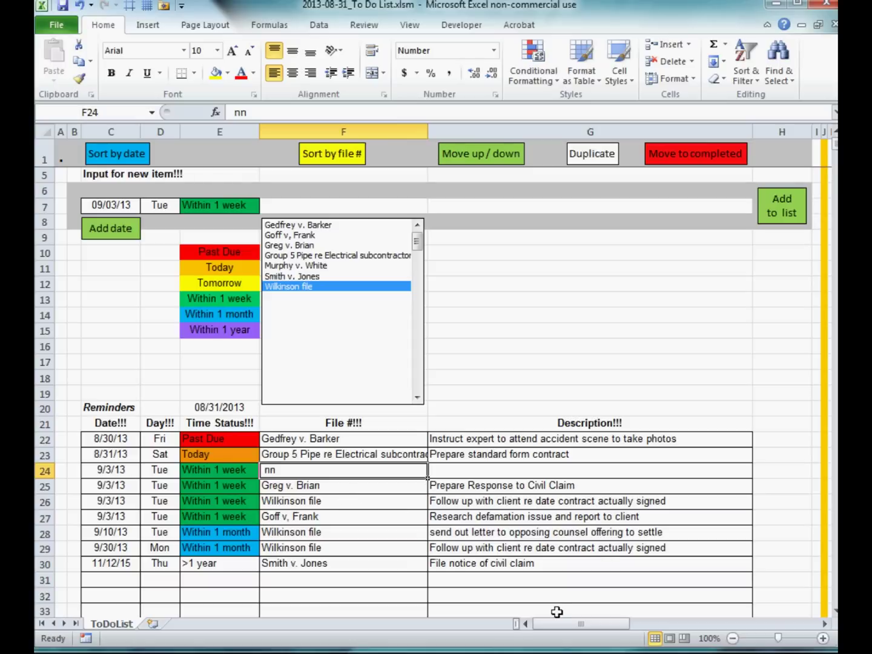
Clear the stray 'nn' row in C24:G24 and re-sort the reminders by date.
left_click_drag(561, 625, 609, 624)
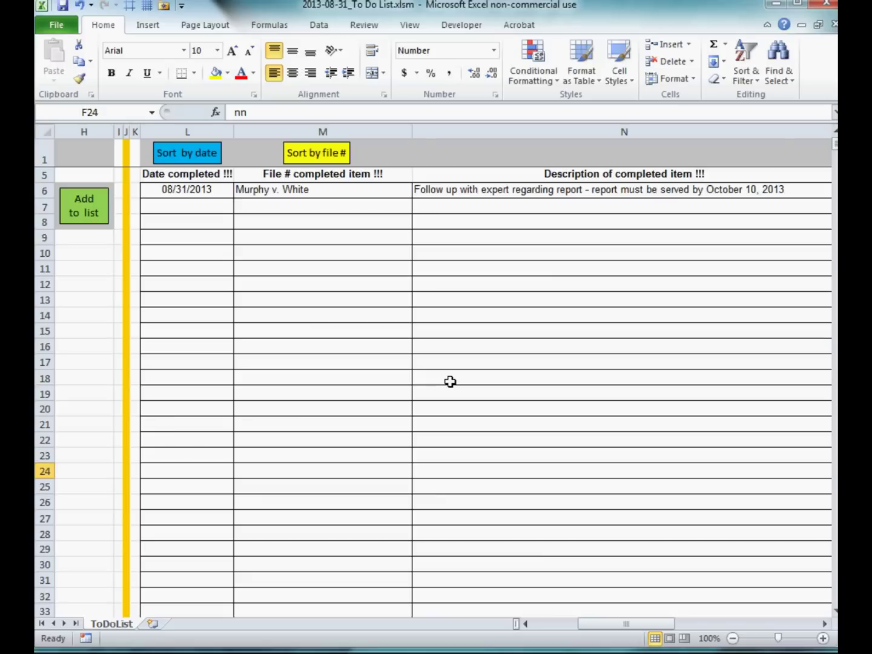
left_click_drag(614, 624, 554, 623)
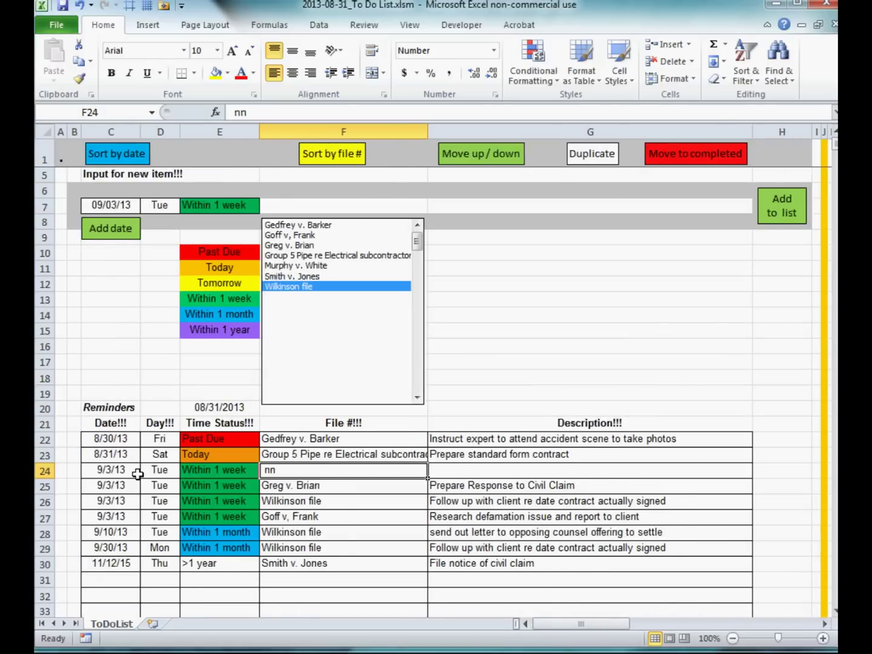
left_click_drag(98, 469, 483, 469)
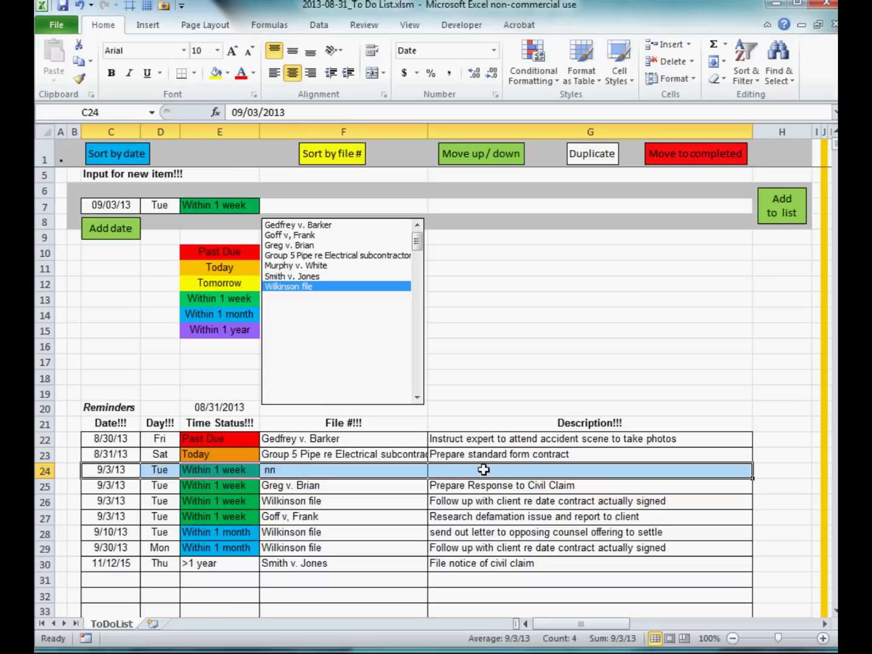
key("Delete")
left_click(369, 484)
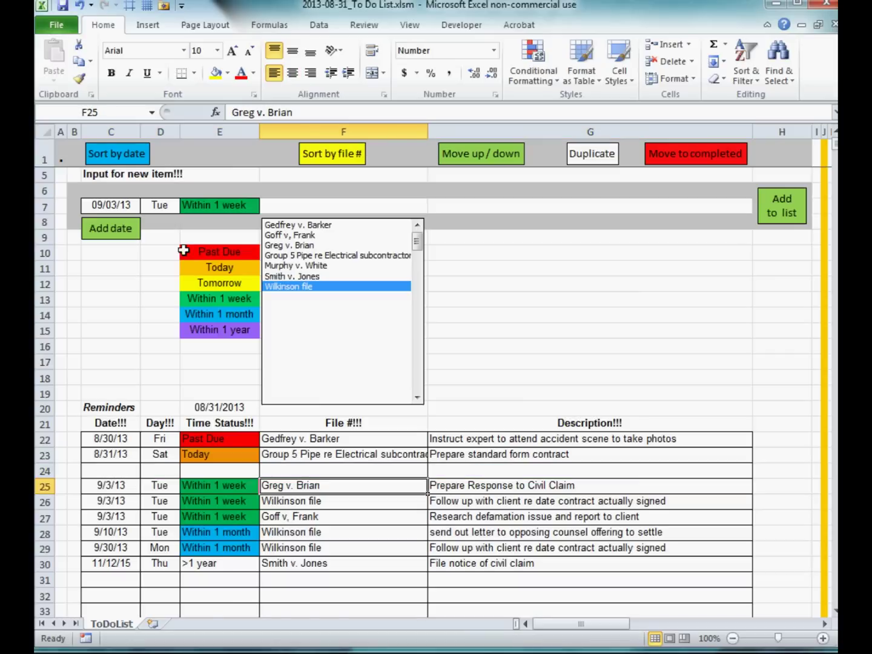
left_click(115, 160)
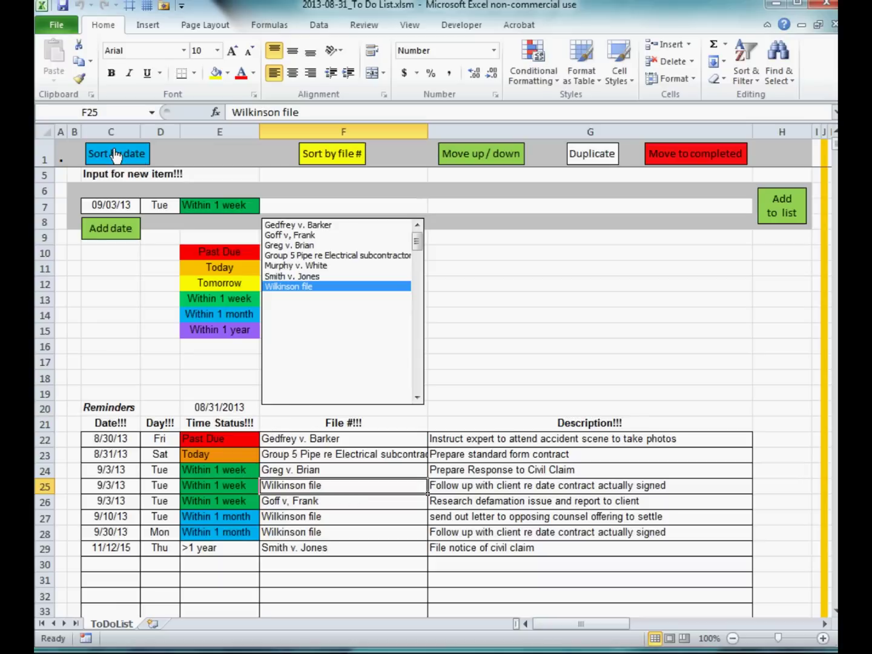
Sort the reminders by file name, re-sorting once by date, and select the three Wilkinson rows C27:G29.
left_click(345, 158)
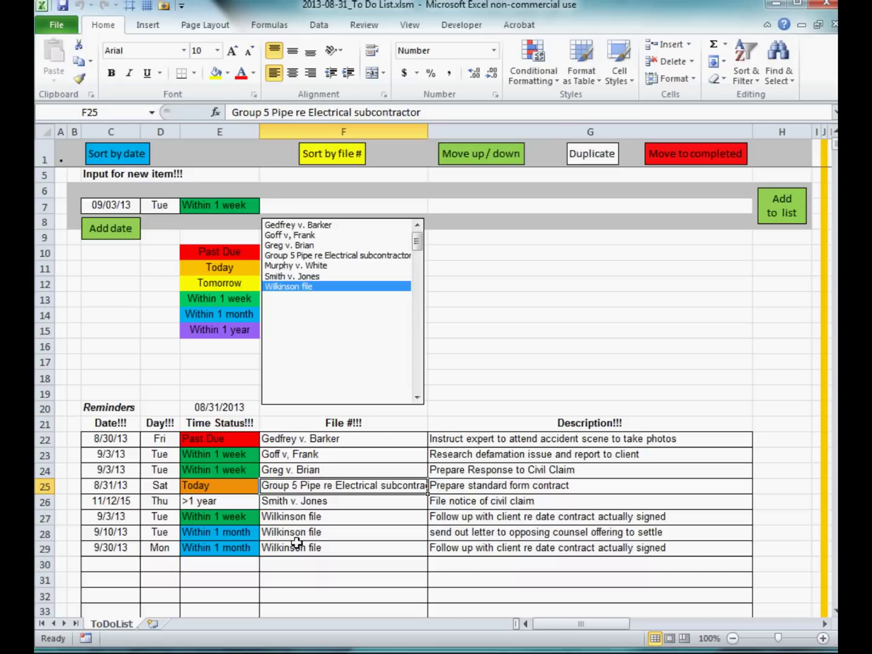
left_click(118, 156)
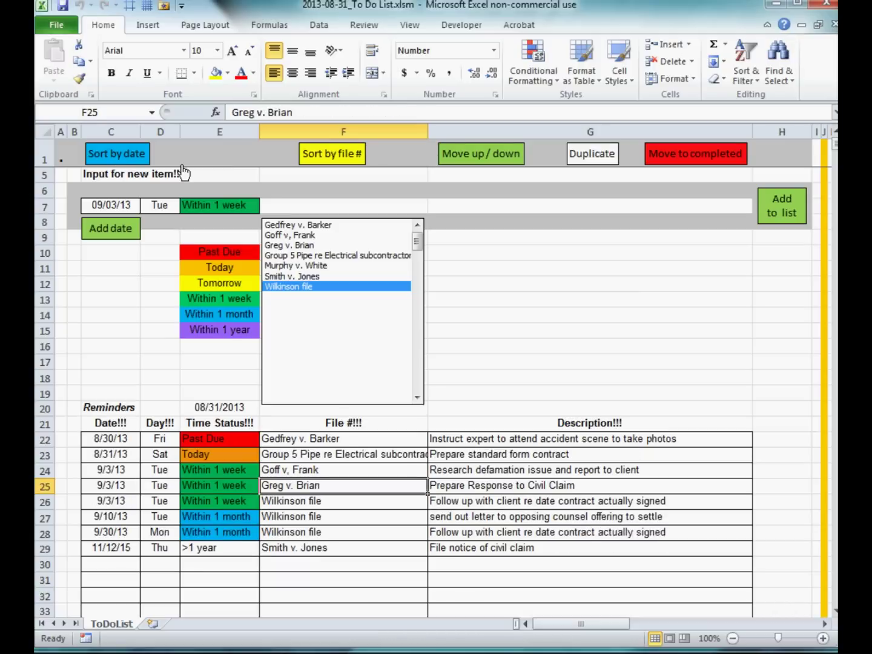
left_click(326, 157)
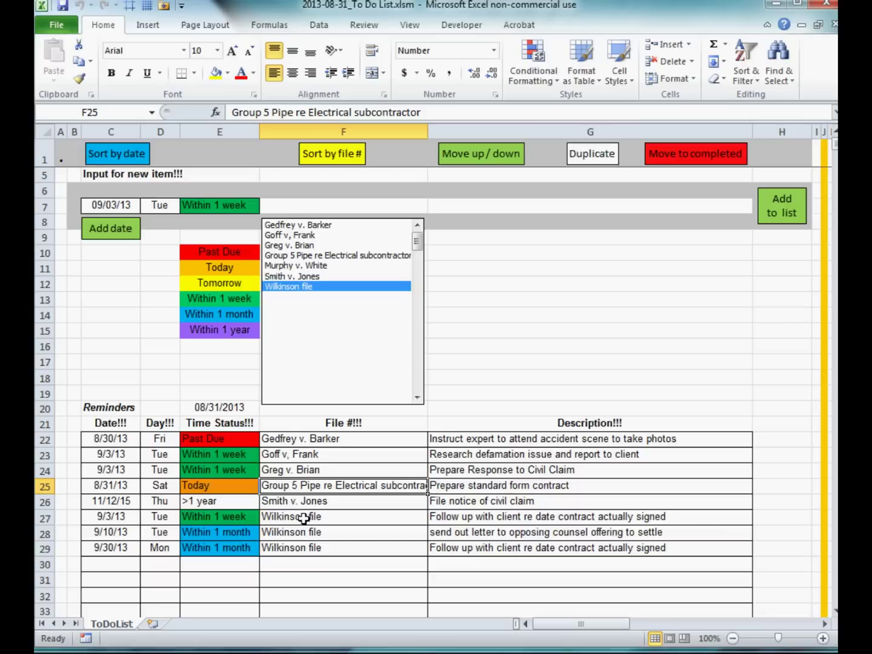
left_click_drag(137, 519, 505, 550)
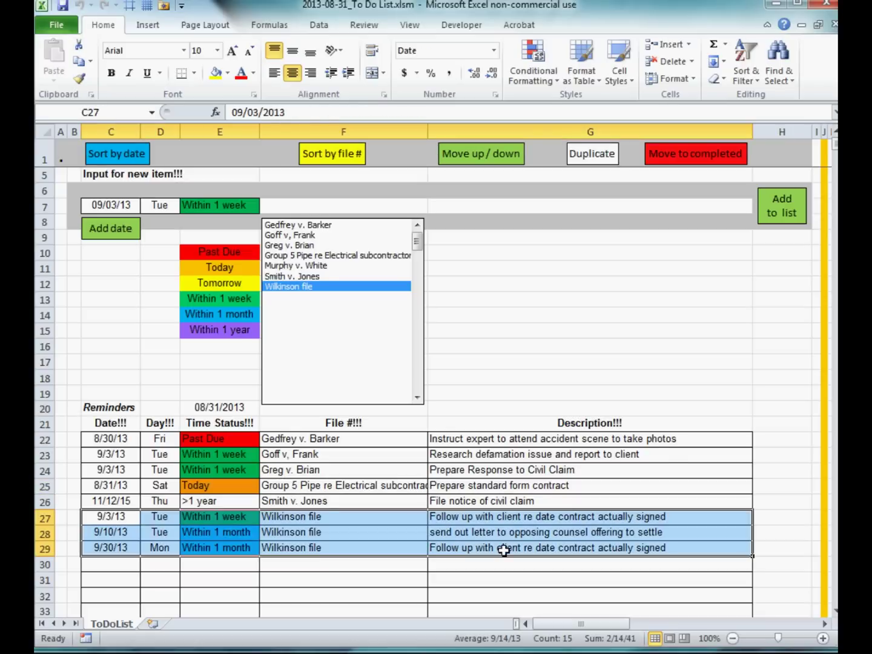
Delete the three Wilkinson reminders, re-sort the remaining five by date, and pick Greg v. Brian.
key("Delete")
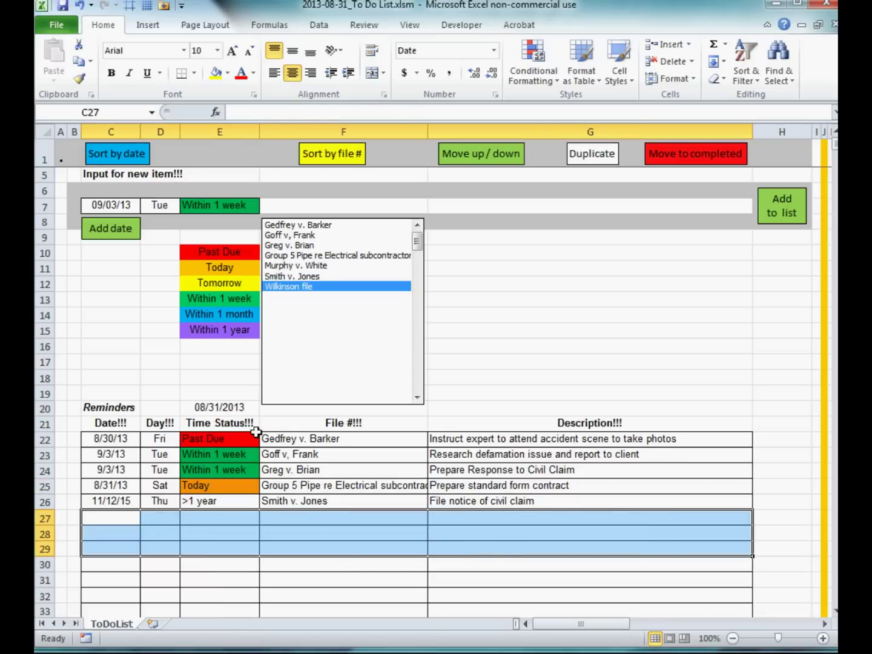
left_click(122, 160)
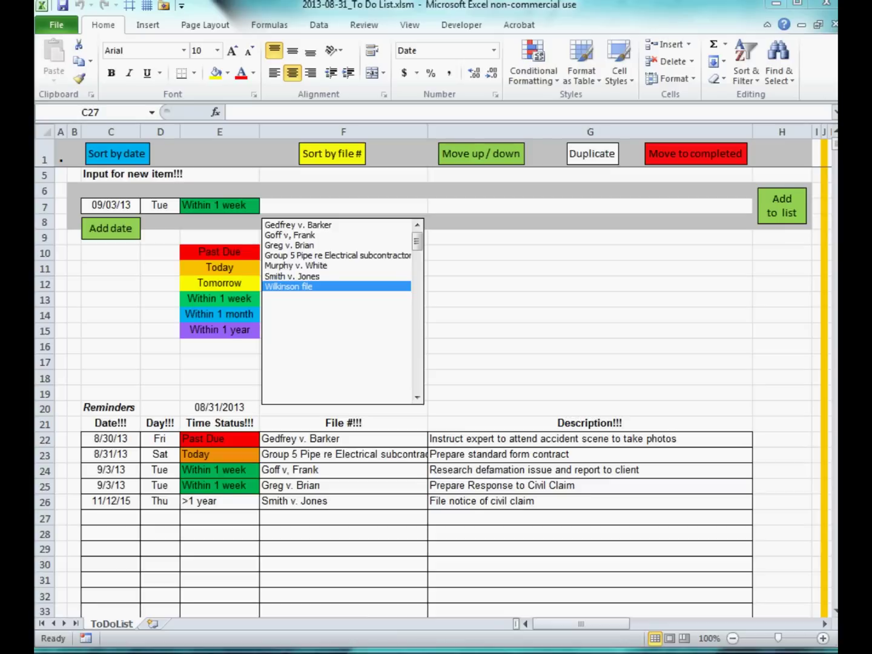
left_click(291, 245)
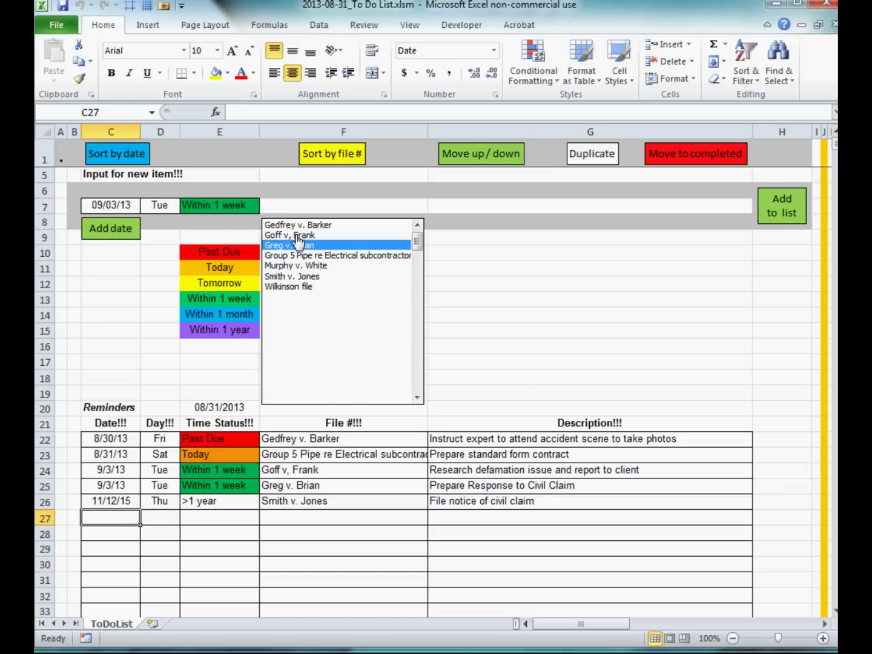
Give the new Greg v. Brian reminder a due date 15 days out, 9/15/13.
left_click(109, 236)
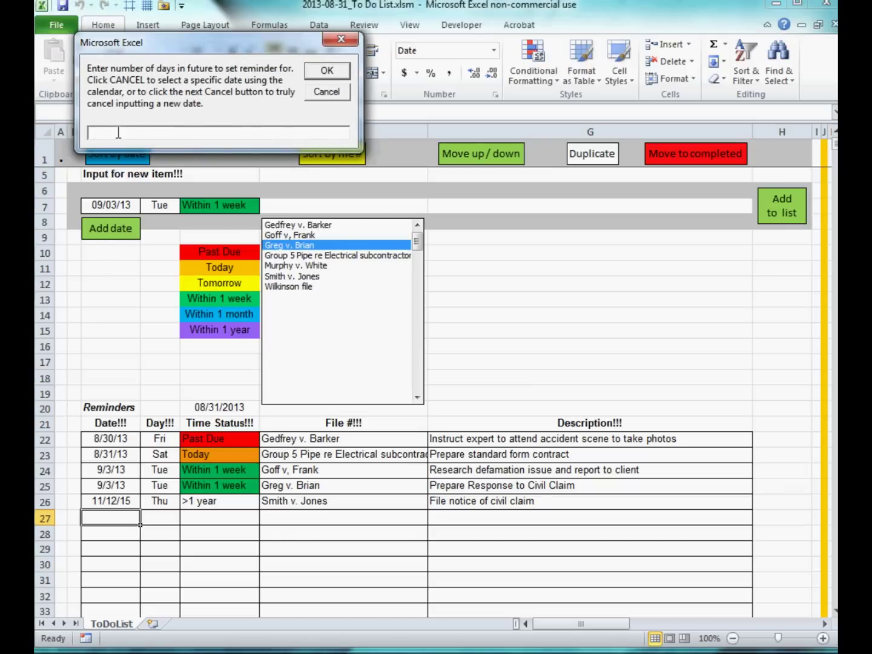
type("15")
key("Return")
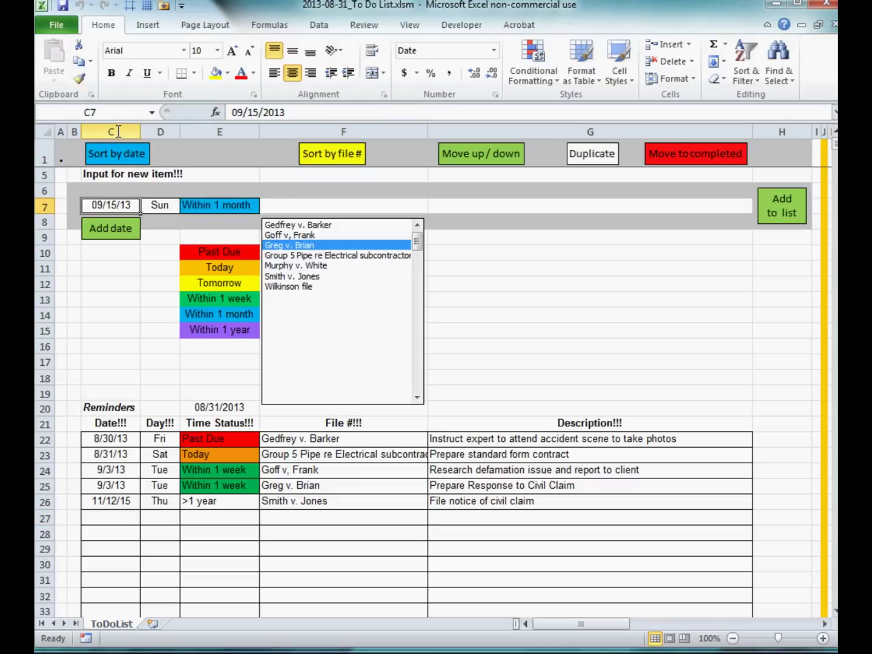
Enter the description 'sfsadfsad sfsafs' in G7, add the reminder, and sort the list by file name.
left_click(472, 205)
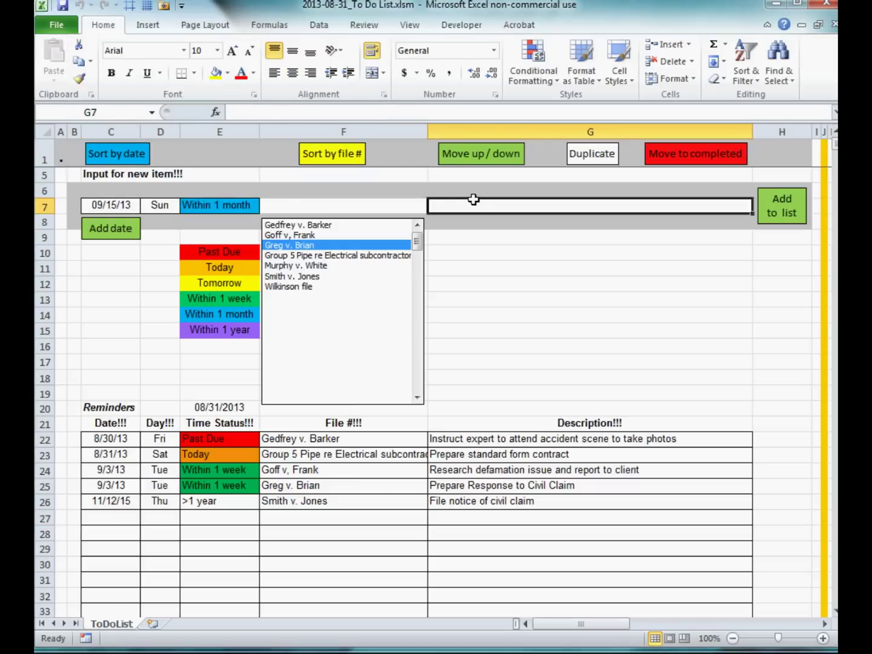
type("sfsadfsad  sfsafs")
left_click(788, 215)
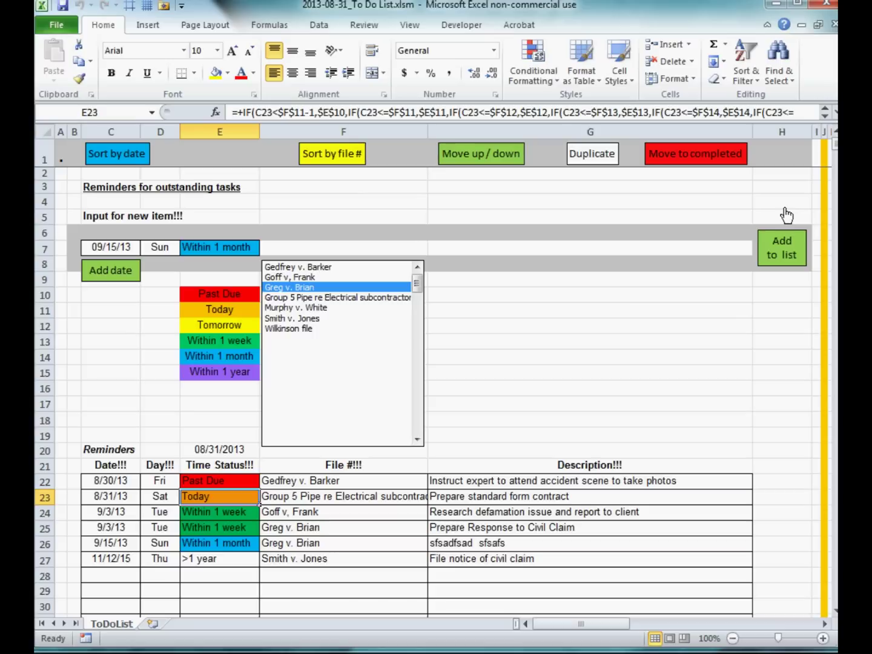
left_click(332, 159)
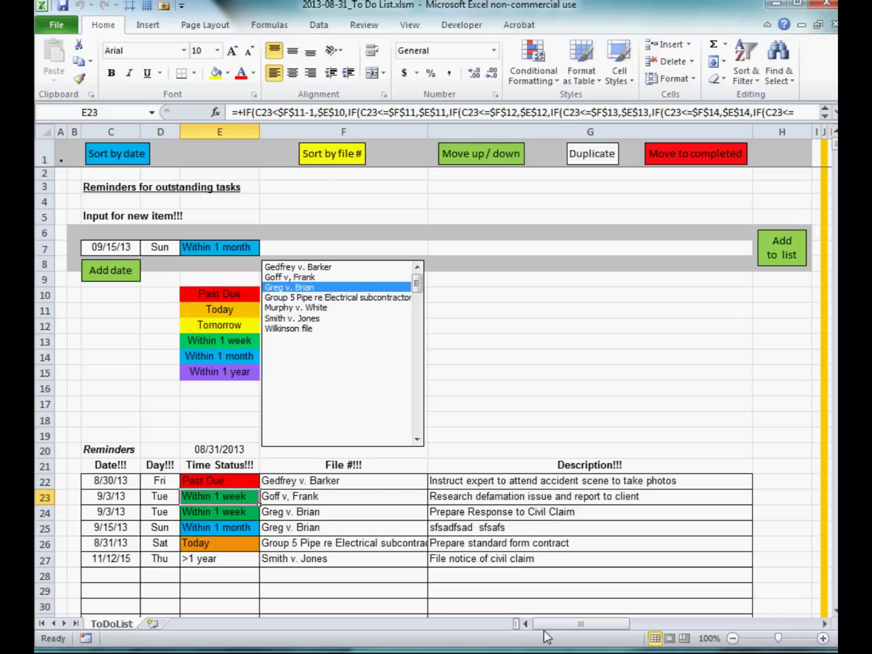
left_click_drag(563, 626, 609, 620)
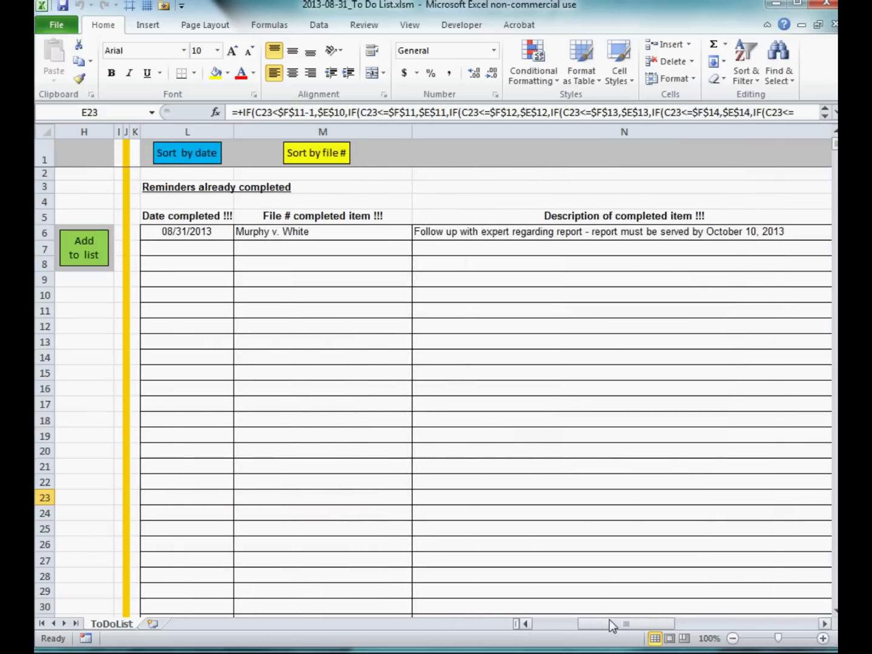